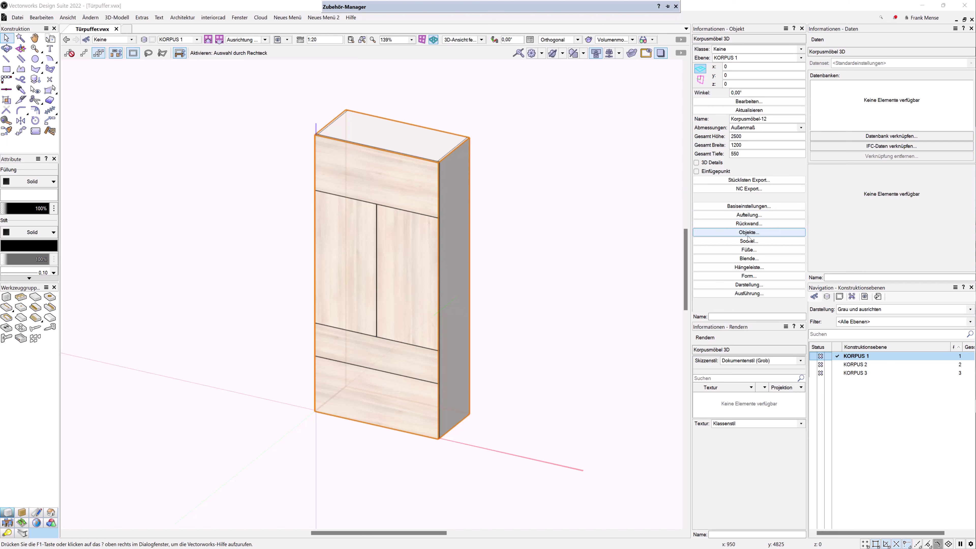
# - From the Object Info palette, open Einstellungen Möbel on the Objekte page with the cabinet's front preview
pyautogui.click(723, 232)
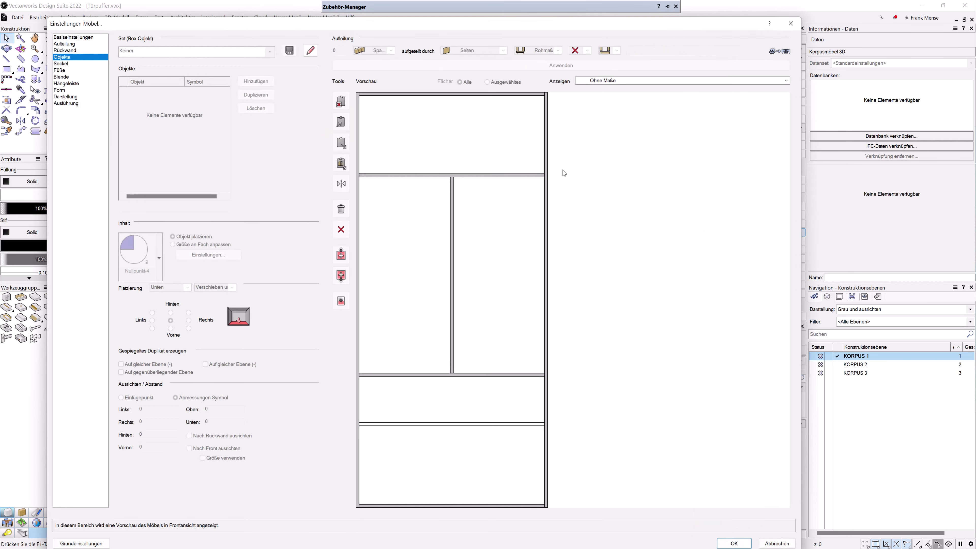
# - For the top flap compartment, choose Häfele transparent Anschlag oben buffer set 356.16.015 Ø5mm O
pyautogui.click(378, 117)
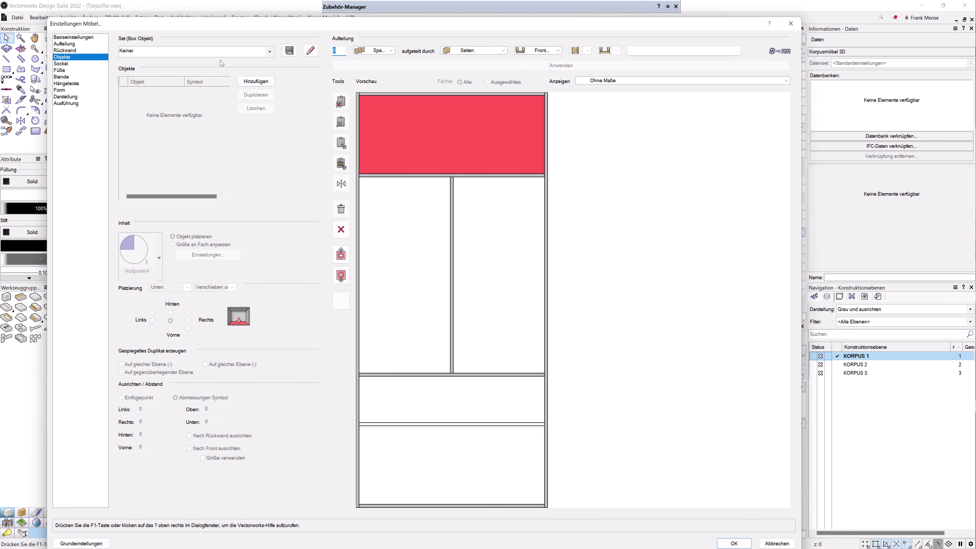
pyautogui.click(185, 53)
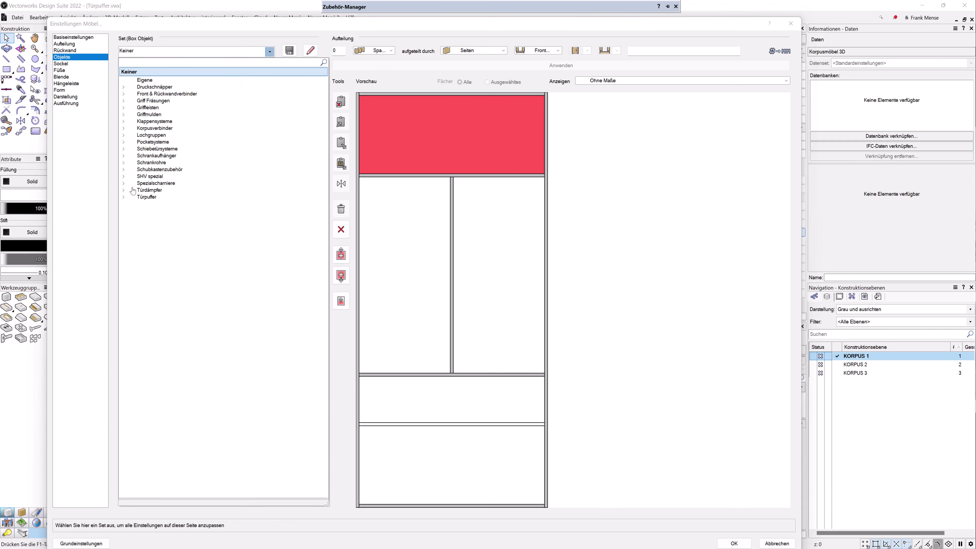
pyautogui.click(123, 197)
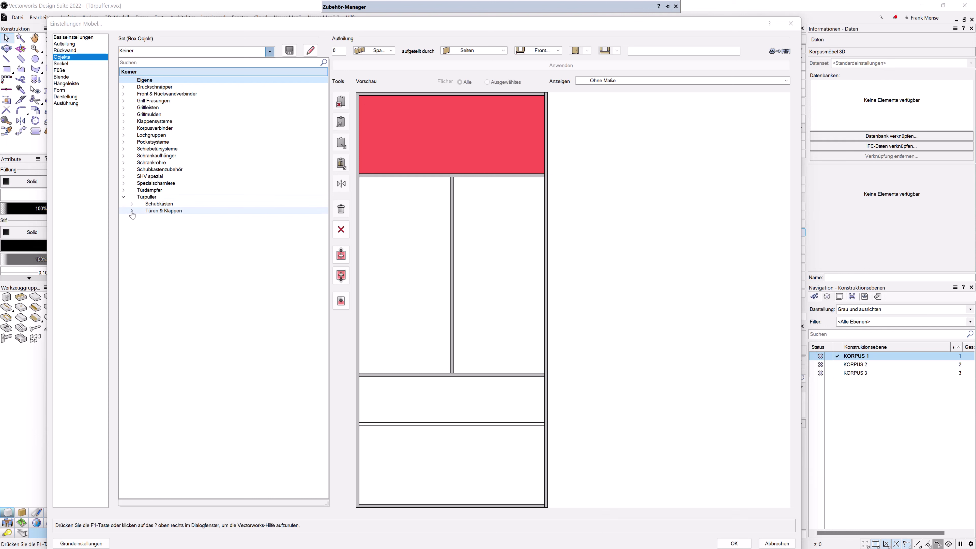
pyautogui.click(132, 211)
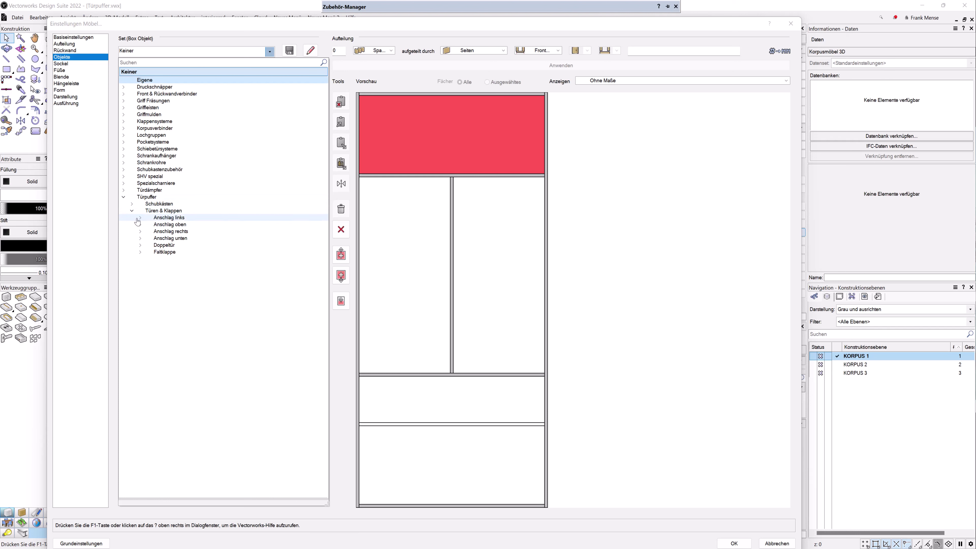
pyautogui.click(140, 224)
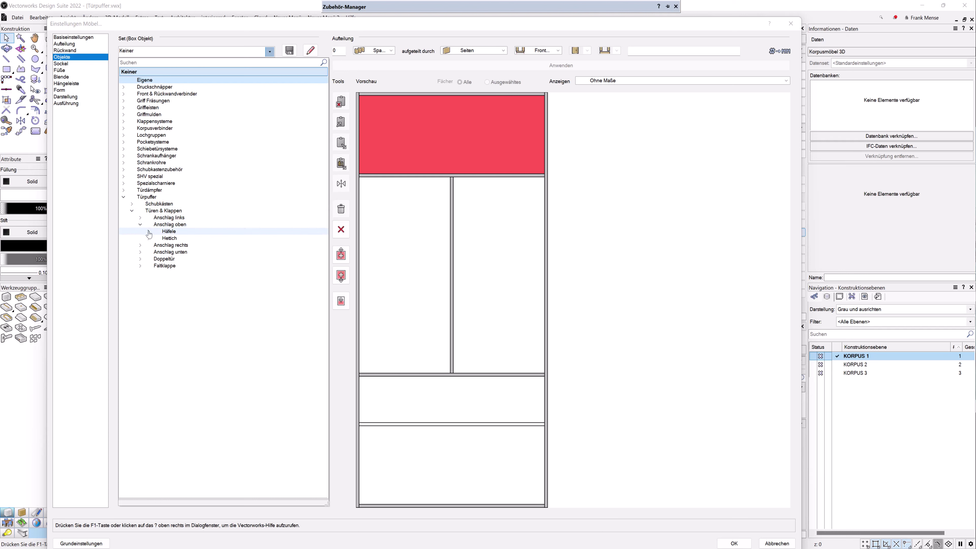
pyautogui.click(149, 232)
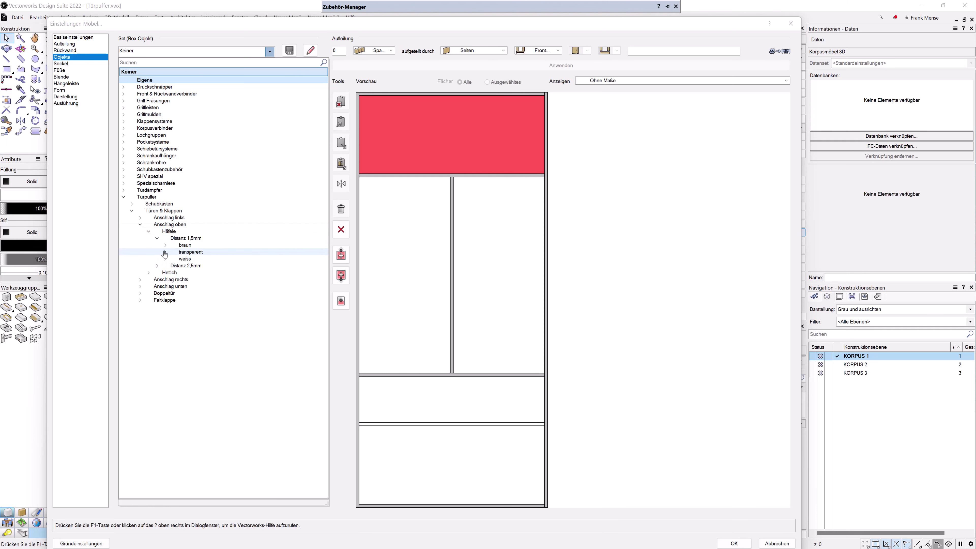
pyautogui.click(165, 252)
pyautogui.click(219, 260)
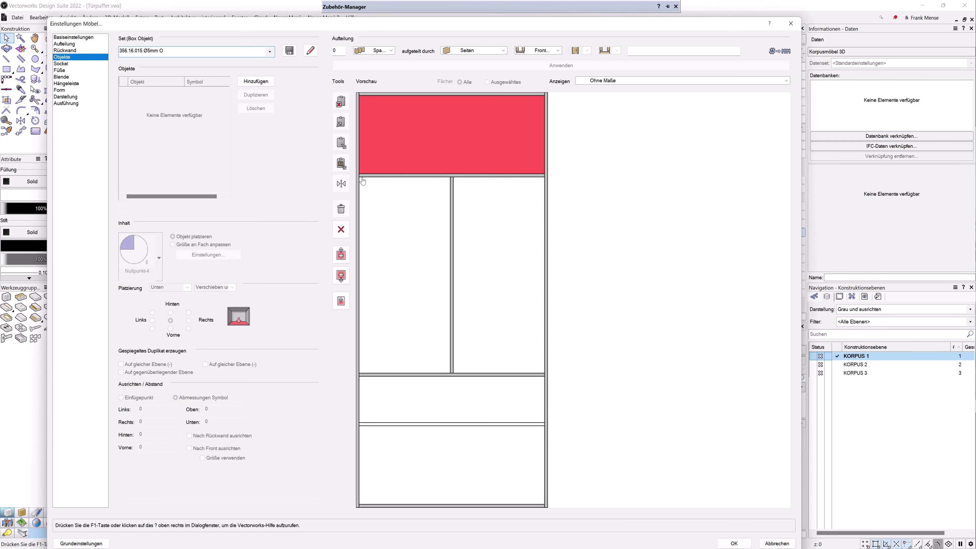
# - Add the Türpuffer and change its Links, Rechts, Oben and Unten offsets from 8 to 6
pyautogui.click(139, 92)
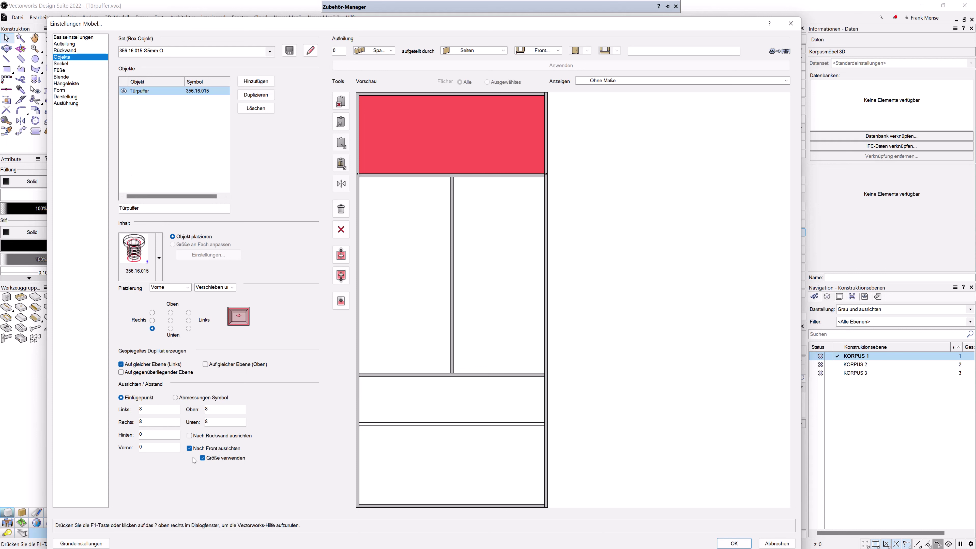
pyautogui.doubleClick(151, 410)
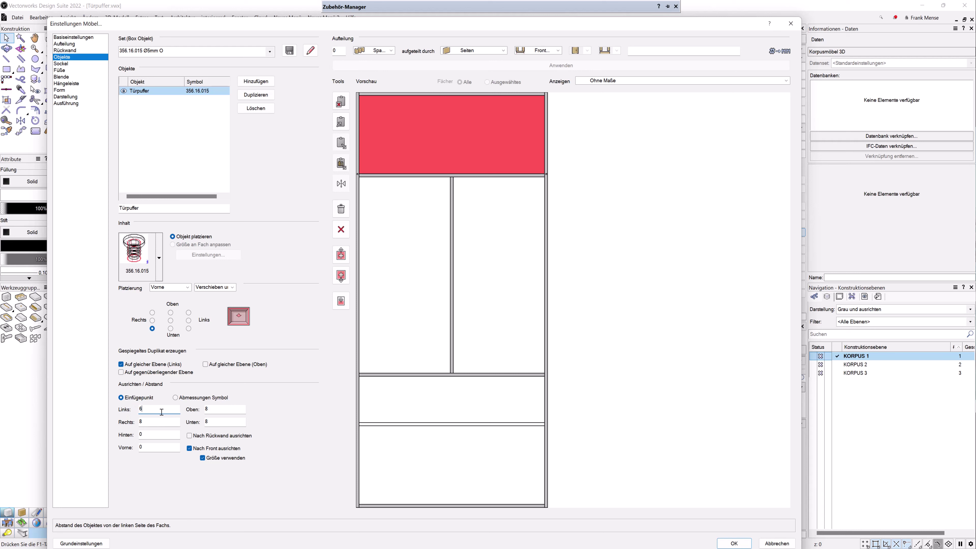
pyautogui.write('6')
pyautogui.click(232, 409)
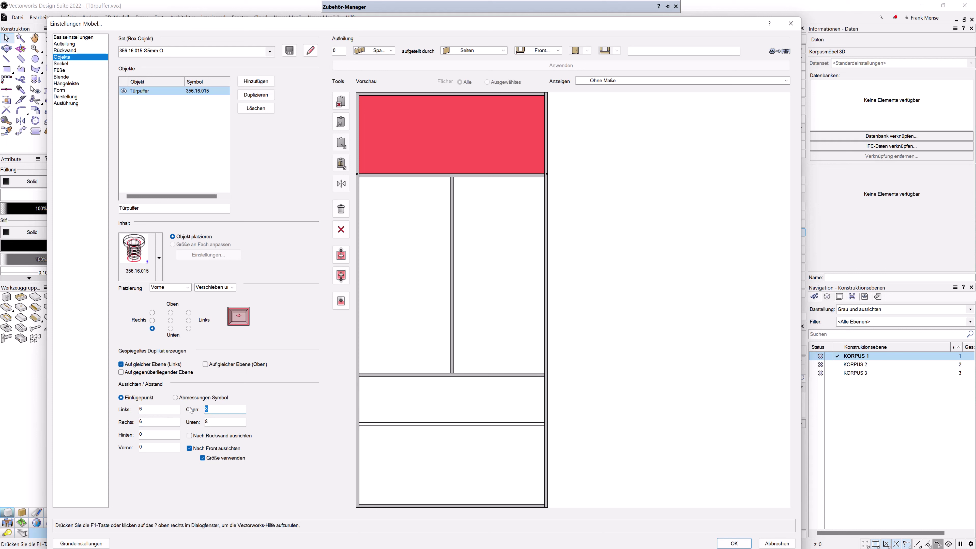
pyautogui.write('6')
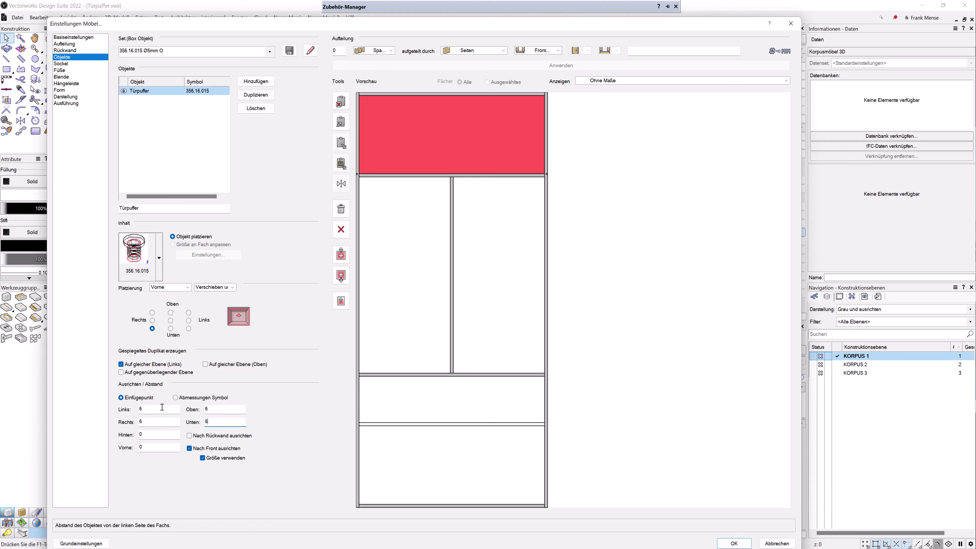
pyautogui.click(164, 409)
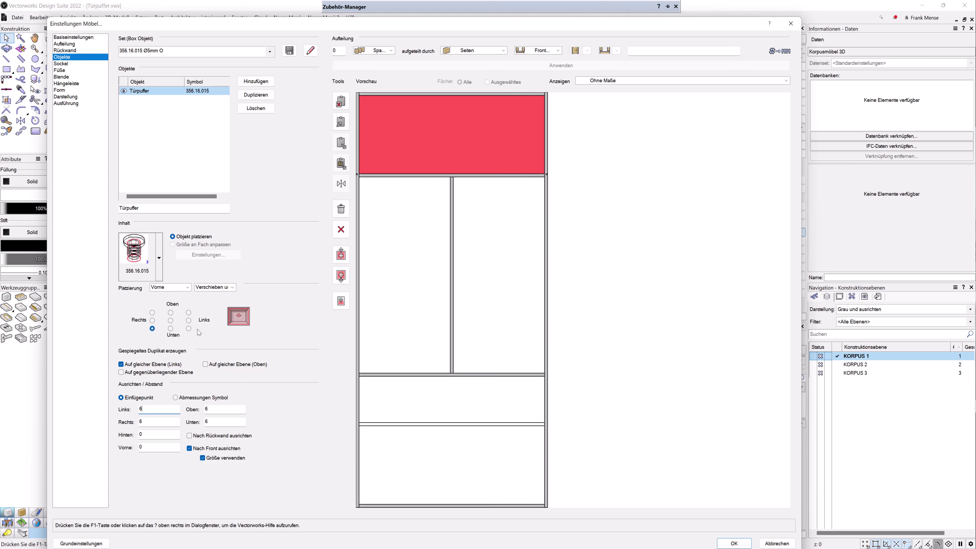
# - Add Häfele Anschlag links buffer set 356.20.708 L to the left door compartment
pyautogui.click(371, 254)
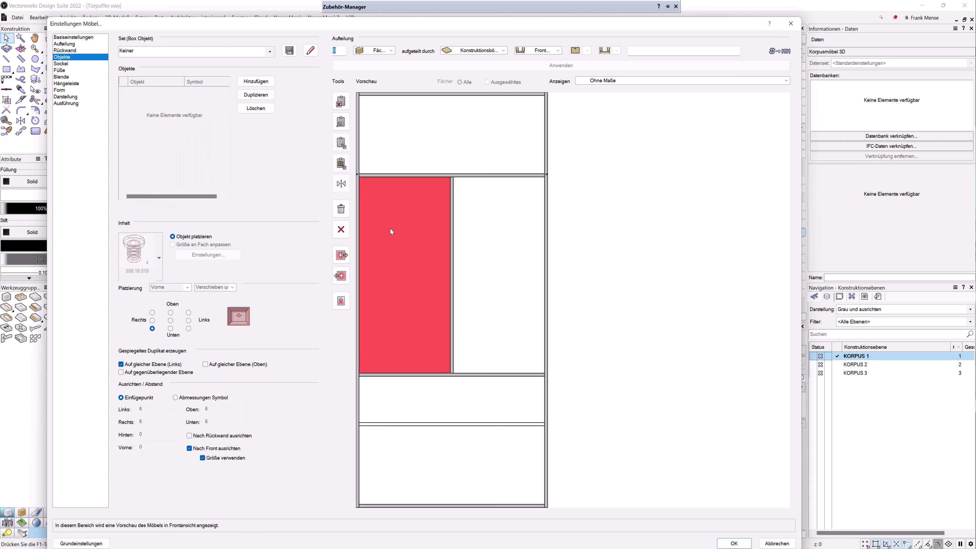
pyautogui.click(269, 51)
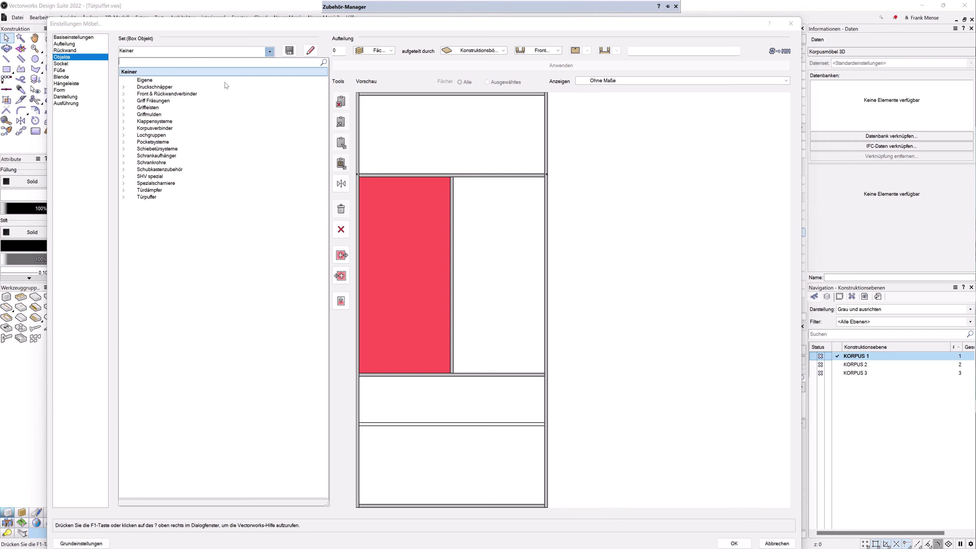
pyautogui.click(123, 197)
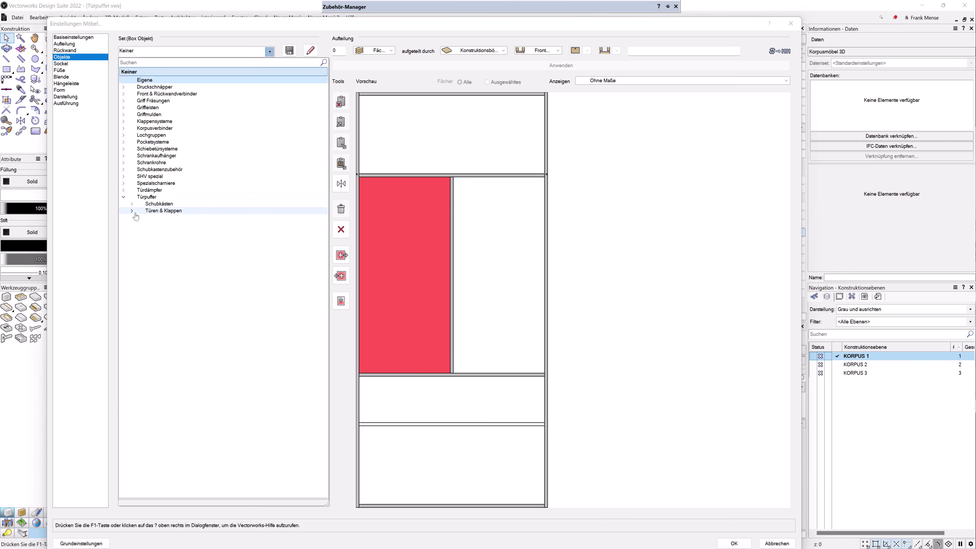
pyautogui.click(132, 211)
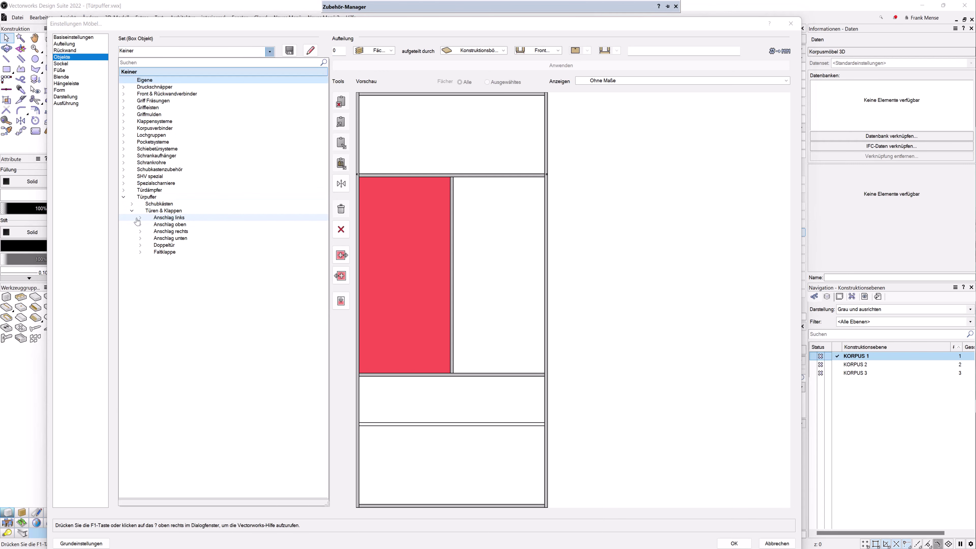
pyautogui.click(140, 218)
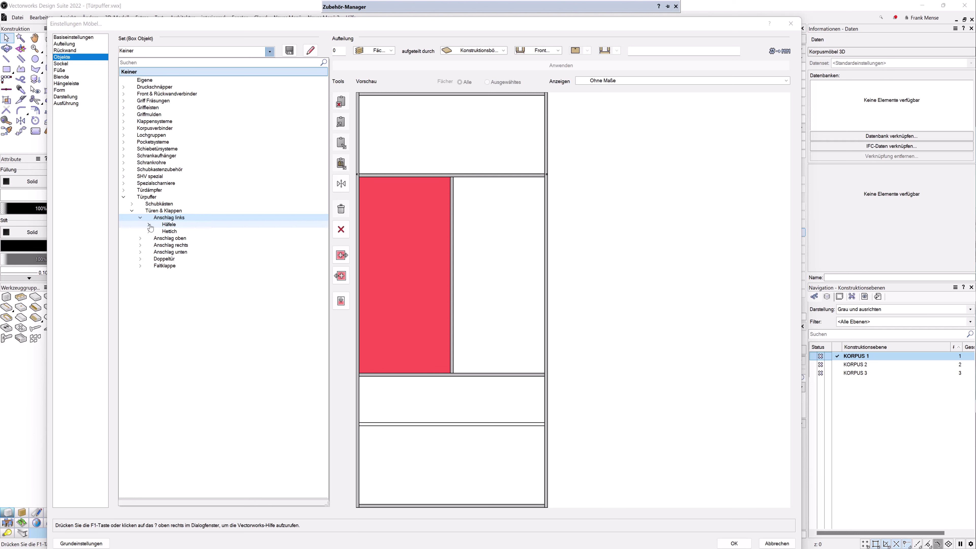
pyautogui.click(150, 226)
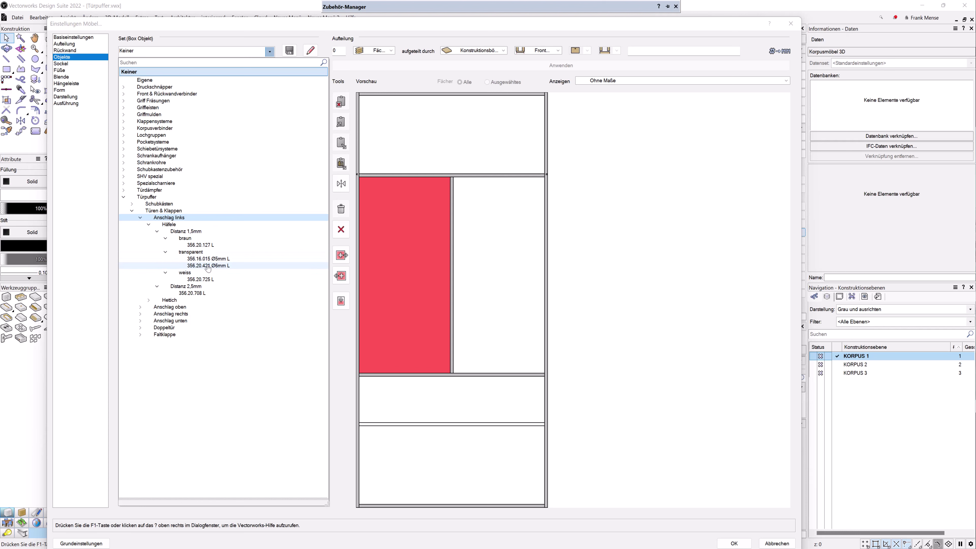
pyautogui.click(196, 294)
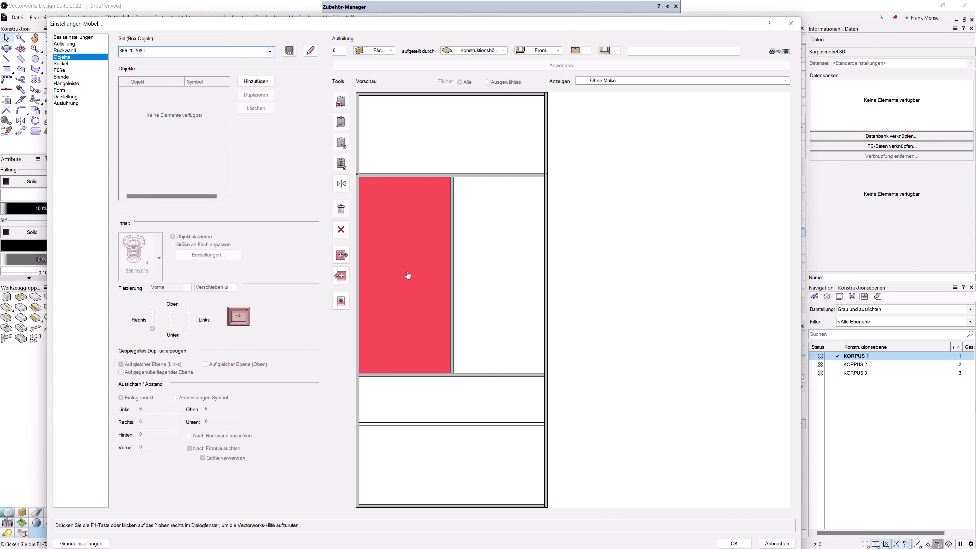
pyautogui.click(432, 273)
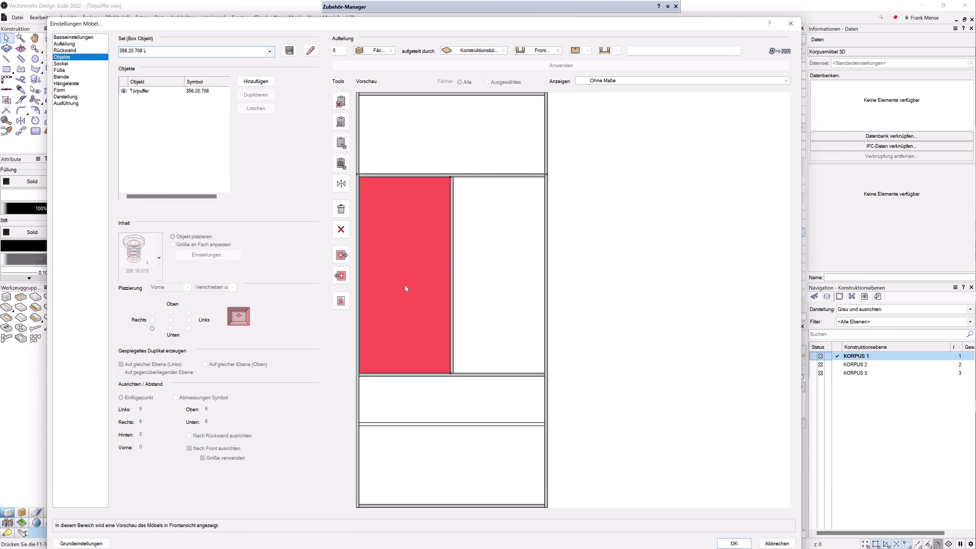
# - Add Hettich brown Distanz 1,5mm drawer buffer 0021154 SK to the drawer compartment, offsets left at 8
pyautogui.click(433, 398)
pyautogui.click(270, 51)
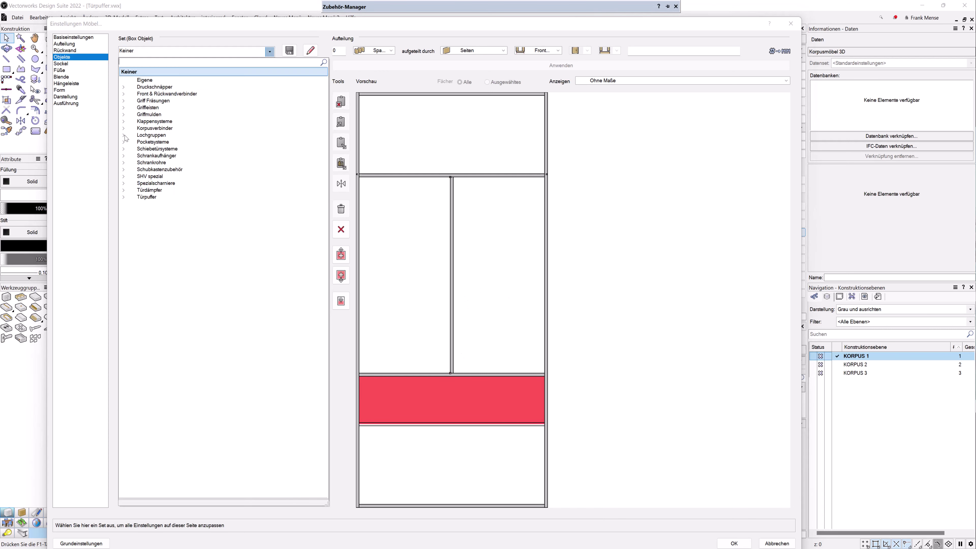
pyautogui.click(124, 197)
pyautogui.click(132, 204)
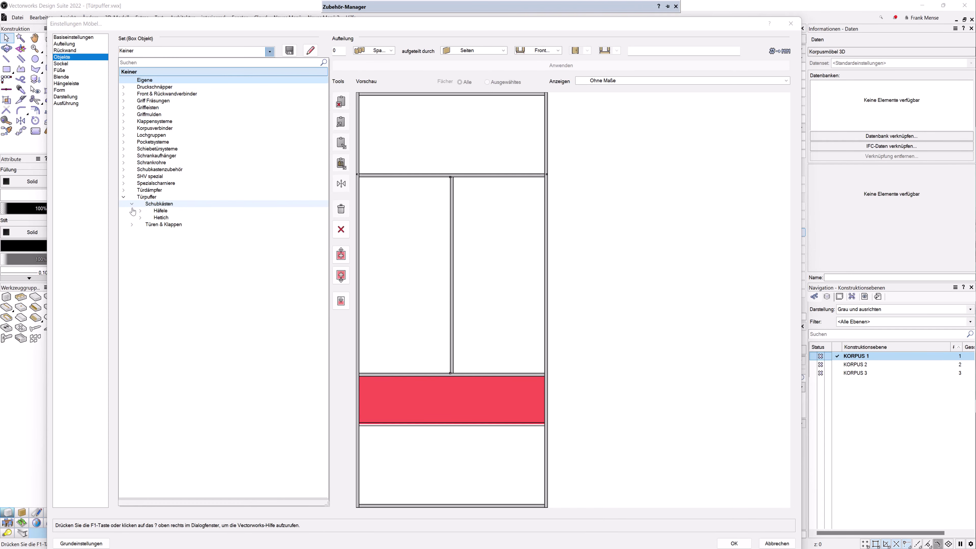
pyautogui.click(141, 217)
pyautogui.click(149, 224)
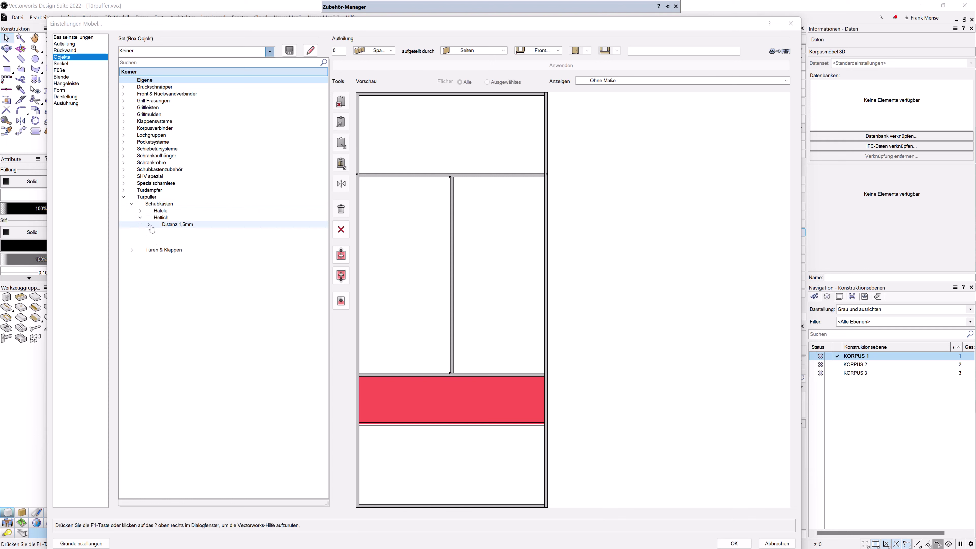
pyautogui.click(157, 239)
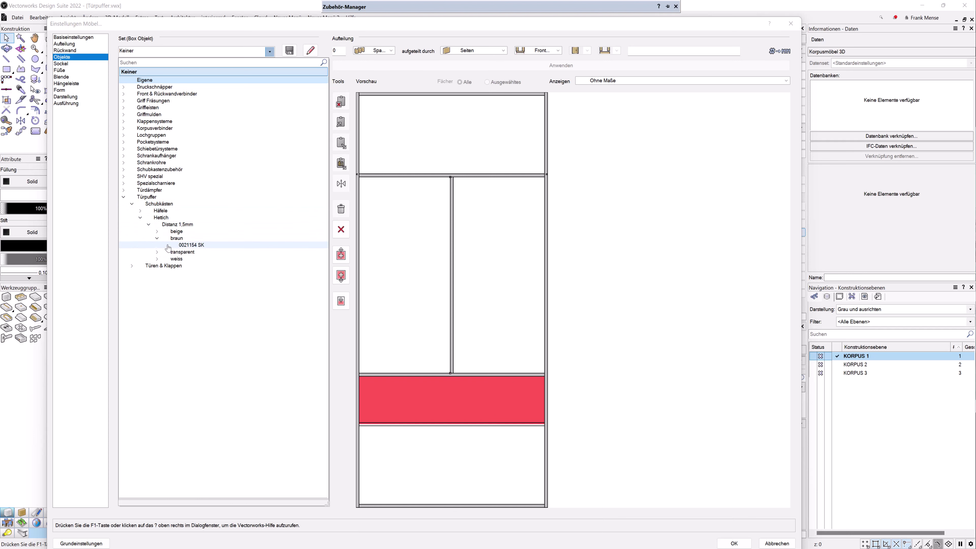
pyautogui.click(196, 246)
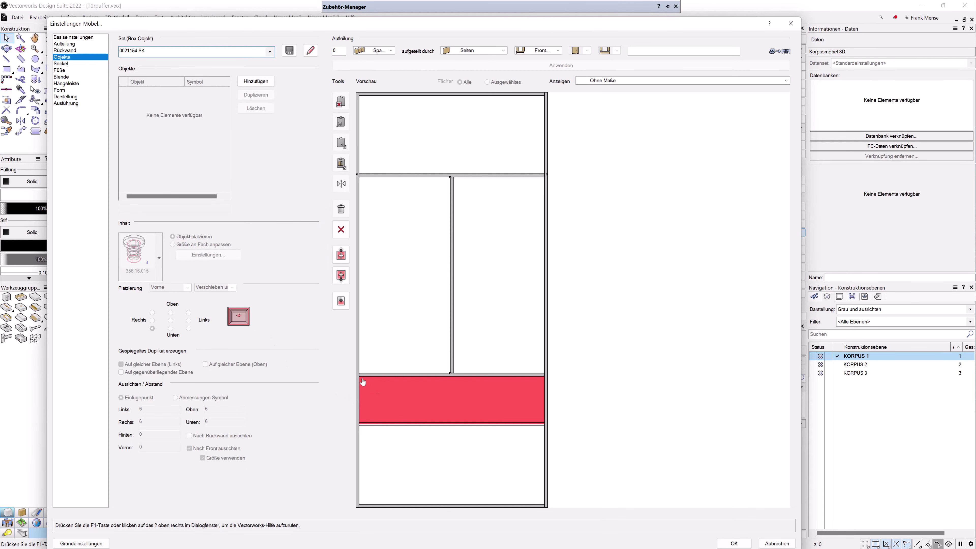
pyautogui.click(544, 414)
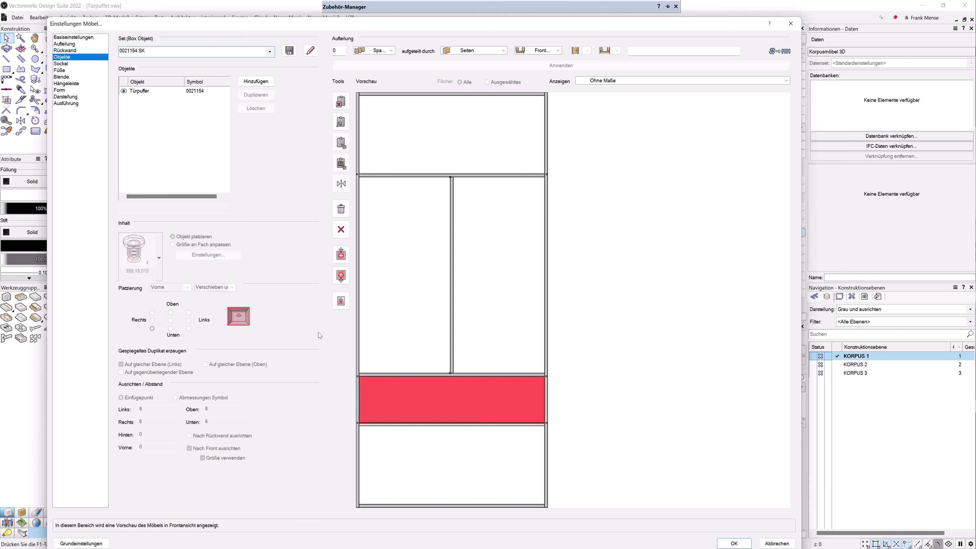
pyautogui.click(139, 91)
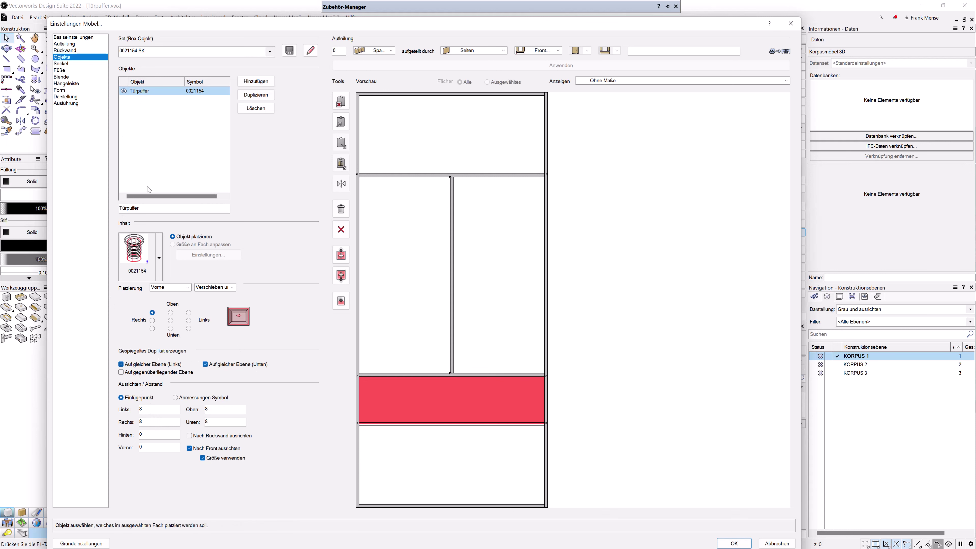
pyautogui.click(341, 230)
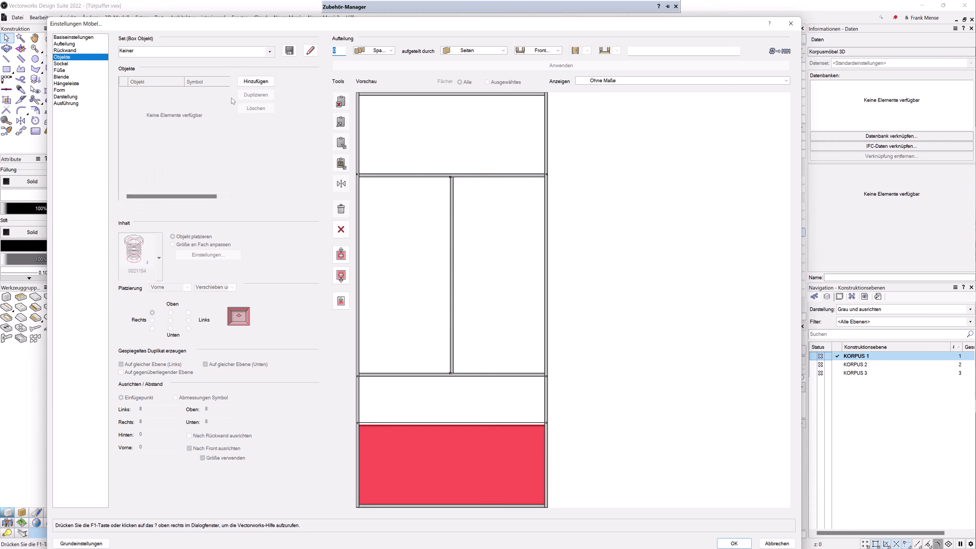
# - Add Häfele transparent Distanz 1,5mm Anschlag unten buffer 356.20.421 Ø6mm U and confirm with OK
pyautogui.click(189, 51)
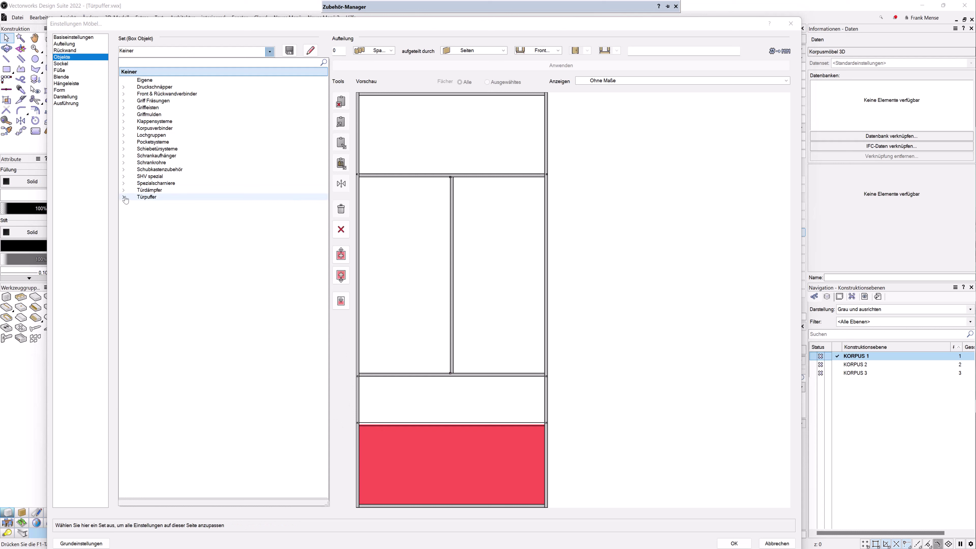
pyautogui.click(123, 197)
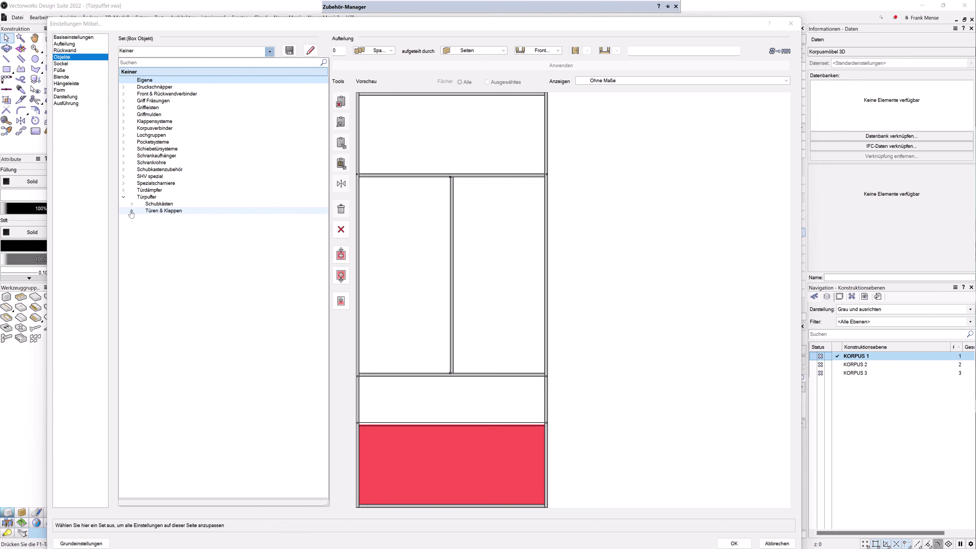
pyautogui.click(132, 212)
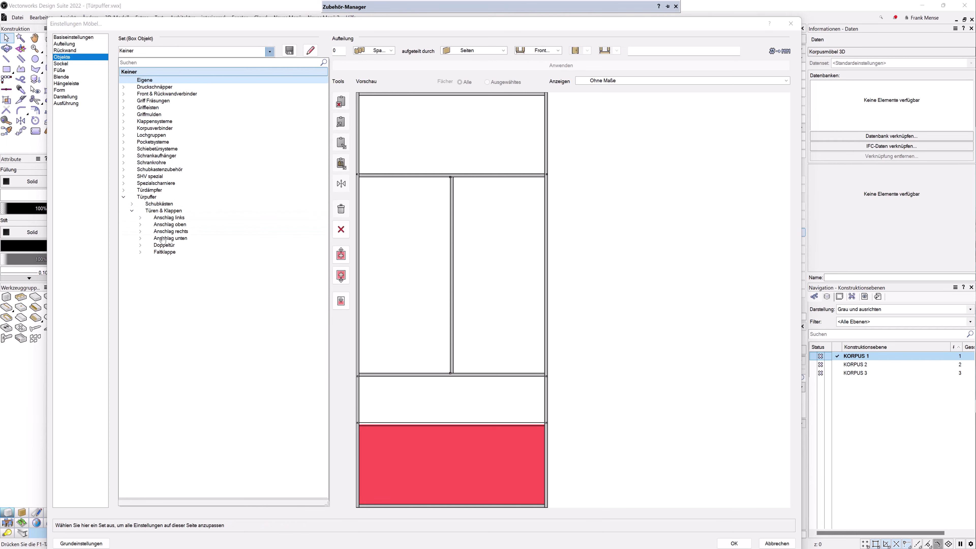
pyautogui.click(140, 238)
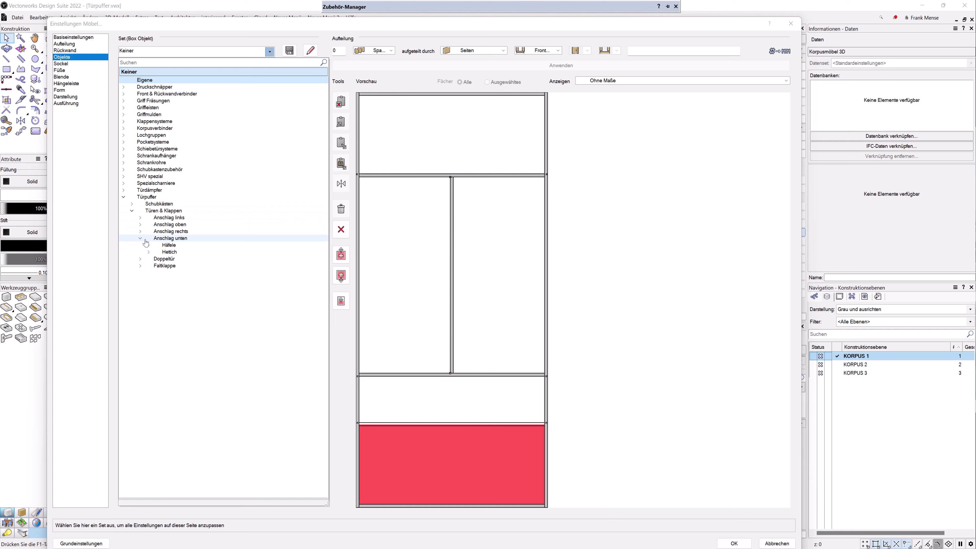
pyautogui.click(148, 245)
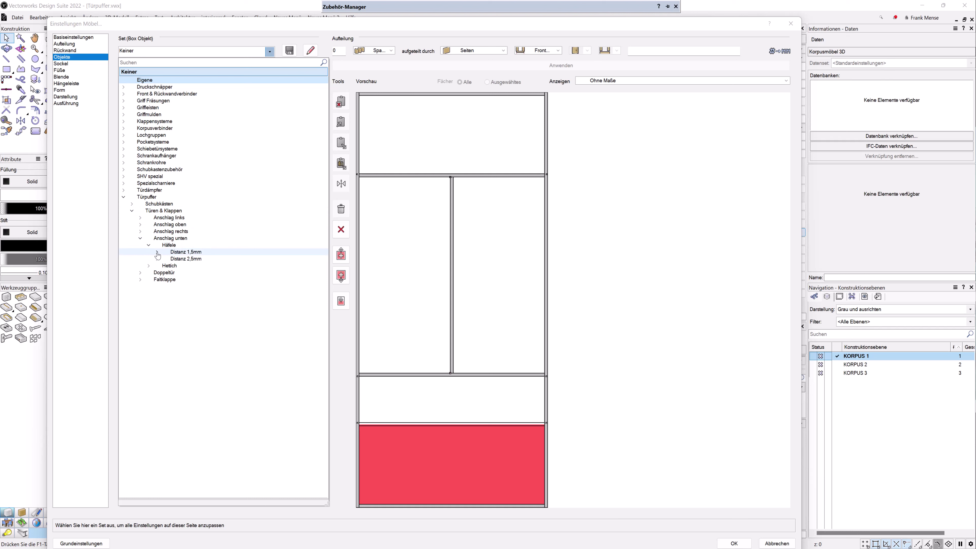
pyautogui.click(157, 252)
pyautogui.click(163, 269)
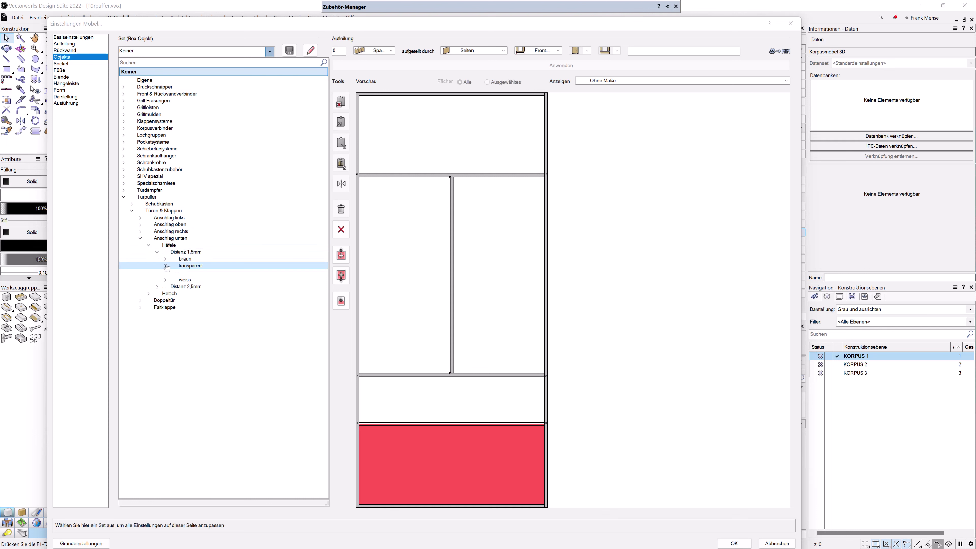
pyautogui.click(211, 280)
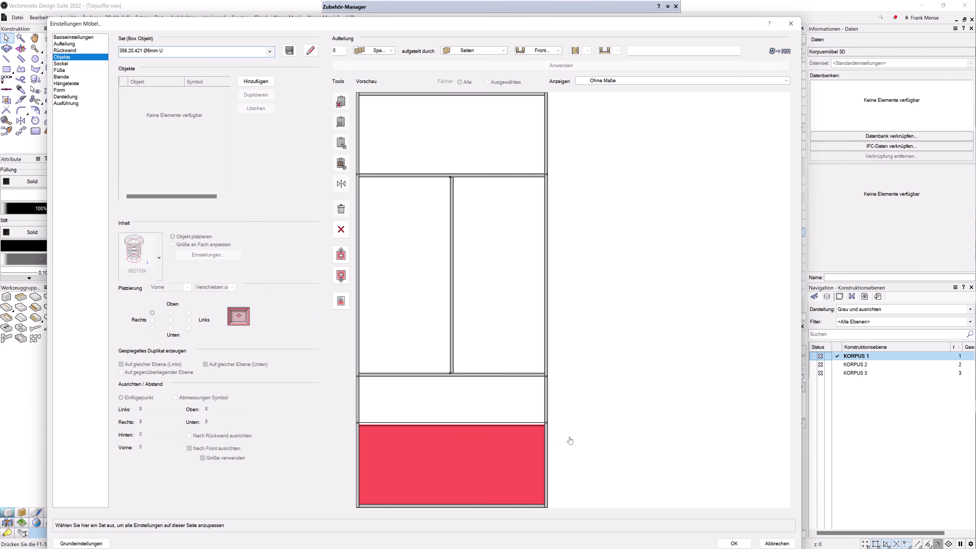
pyautogui.click(734, 543)
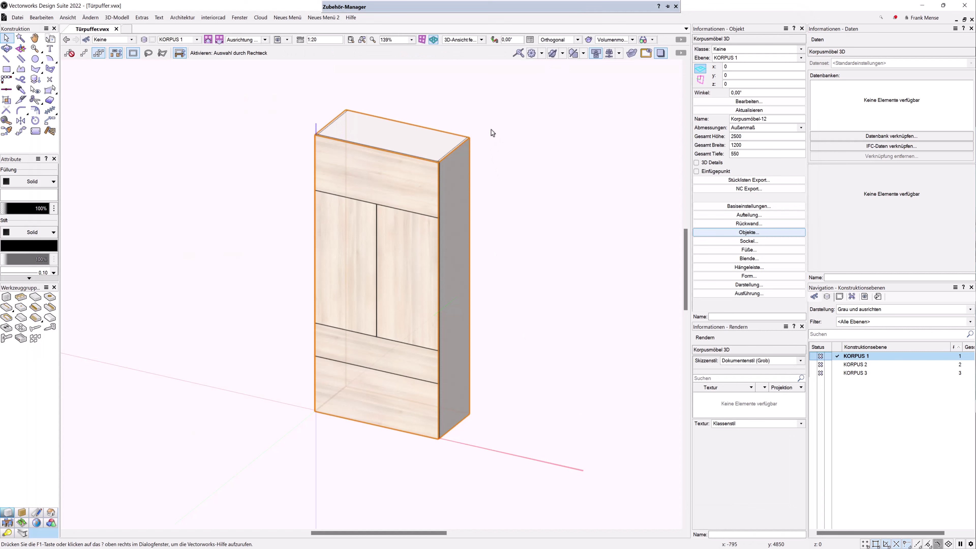
# - Switch to Drahtmodell in front view and zoom onto a buffer, deleting a stray rectangle
pyautogui.click(616, 40)
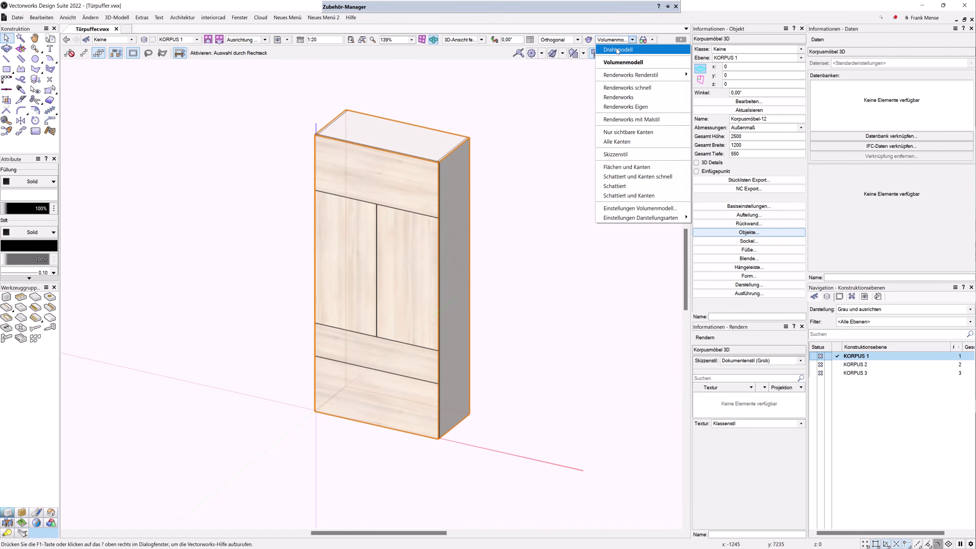
pyautogui.press('KP_2')
pyautogui.scroll(3, 308, 199)
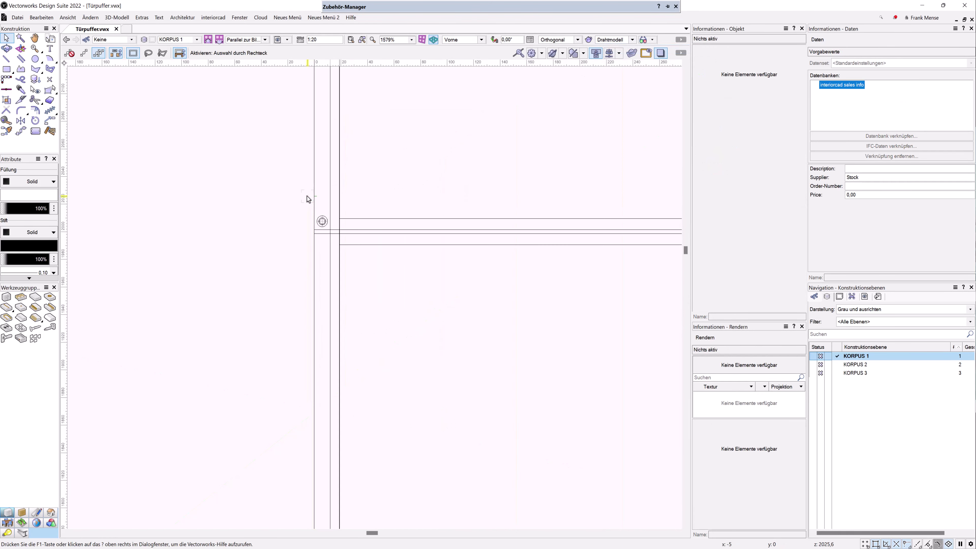
pyautogui.press('4')
pyautogui.scroll(2, 323, 225)
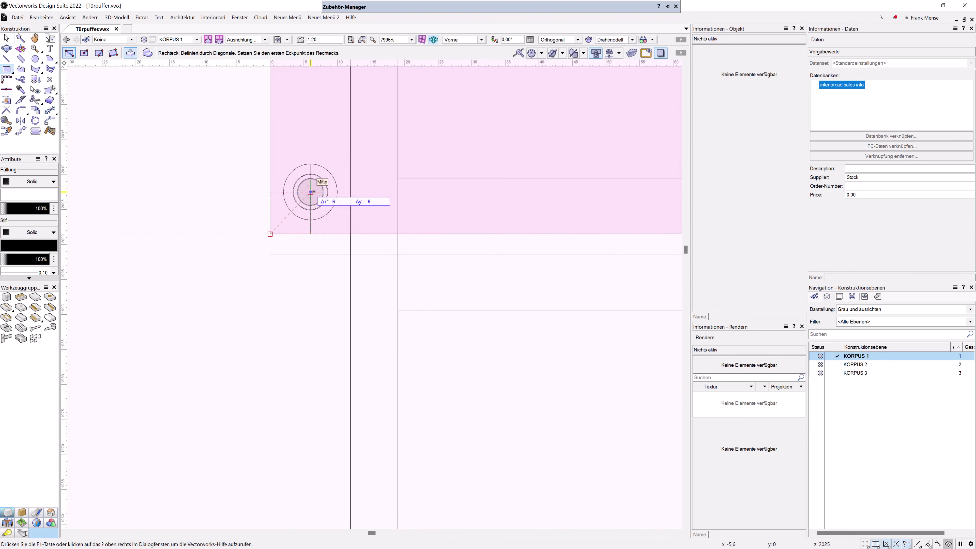
pyautogui.moveTo(310, 192); pyautogui.dragTo(270, 233)
pyautogui.press('x')
pyautogui.press('Delete')
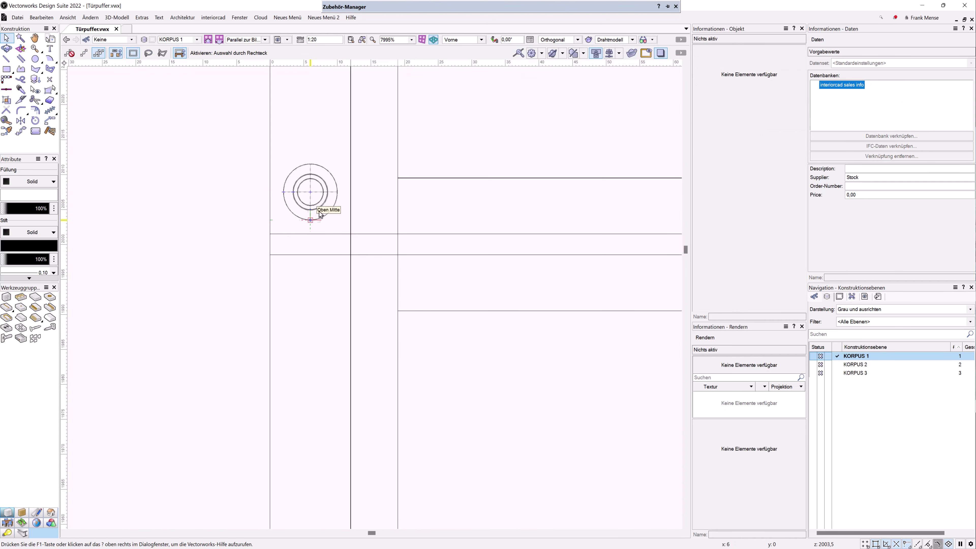
# - Pan and zoom across the front to inspect the buffers, then rotate back to an isometric view
pyautogui.scroll(-3, 321, 214)
pyautogui.scroll(-2, 265, 199)
pyautogui.press('space')
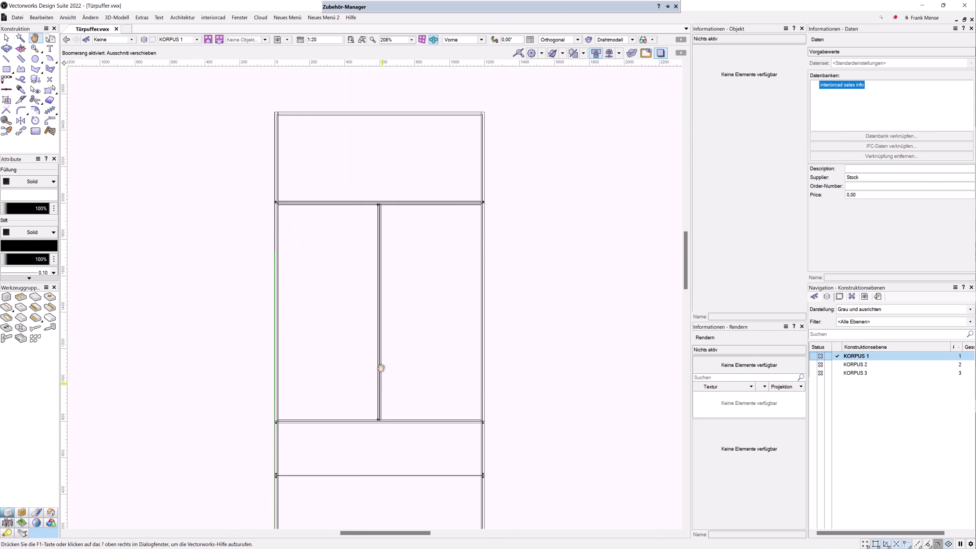
pyautogui.moveTo(381, 368); pyautogui.dragTo(310, 296)
pyautogui.scroll(2, 310, 296)
pyautogui.moveTo(348, 410); pyautogui.dragTo(283, 247)
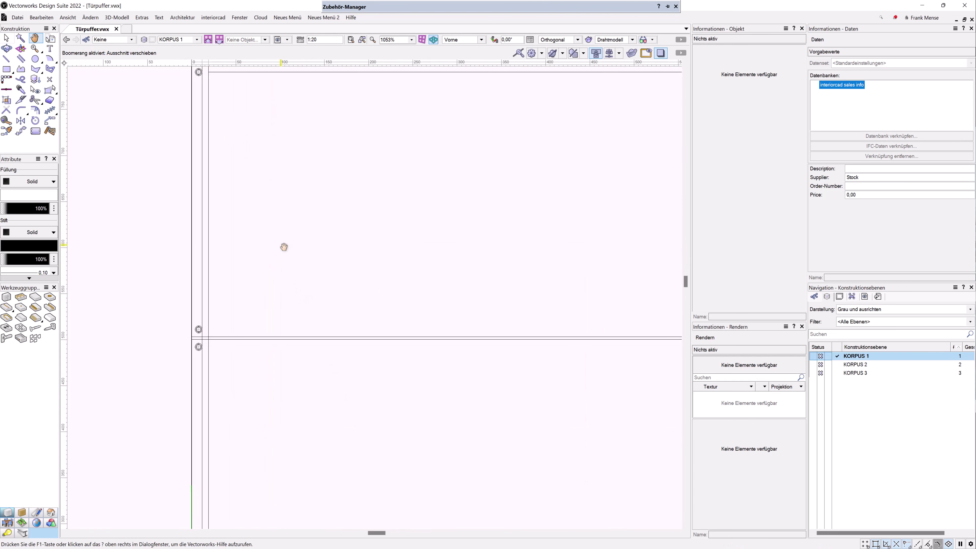
pyautogui.scroll(-1, 284, 247)
pyautogui.moveTo(514, 264); pyautogui.dragTo(518, 272)
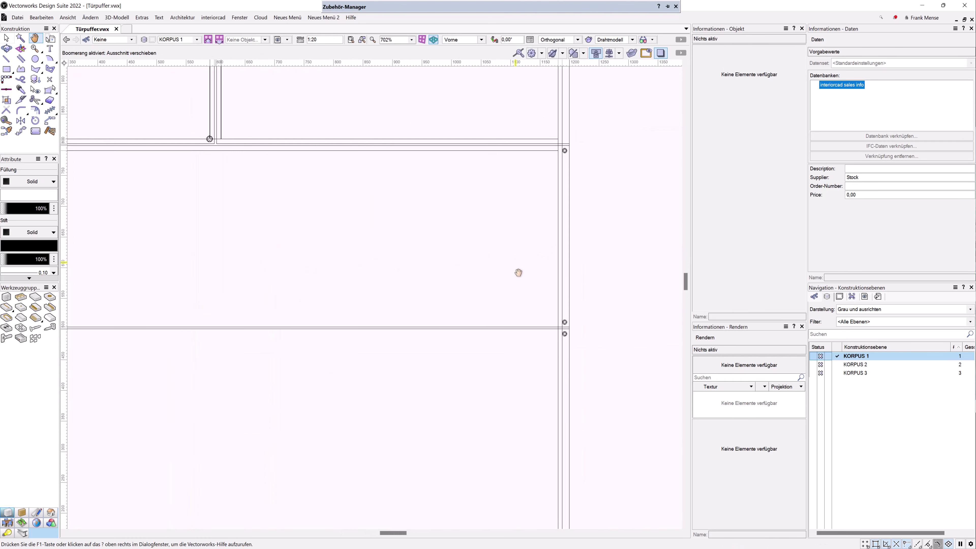
pyautogui.scroll(-2, 567, 332)
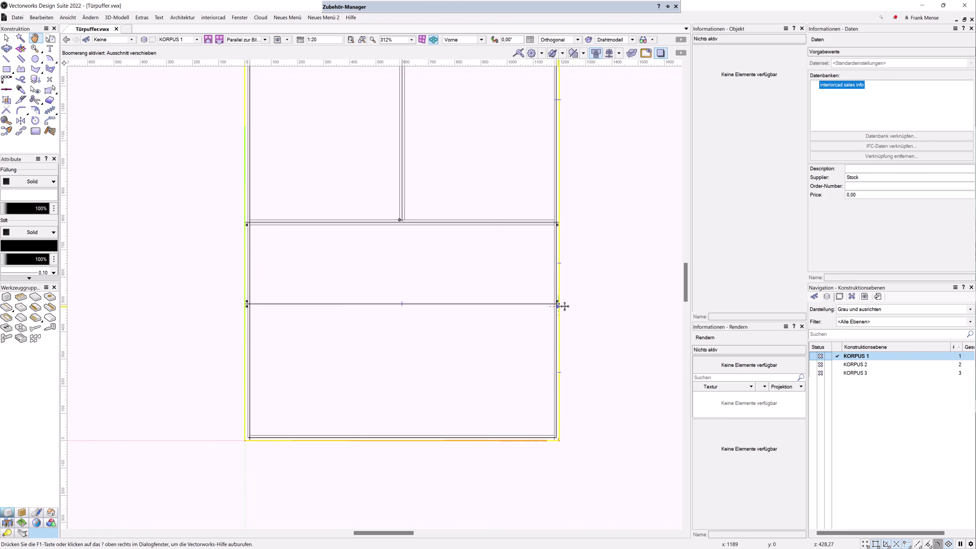
pyautogui.press('space')
pyautogui.scroll(-3, 497, 328)
pyautogui.keyDown('shift'); pyautogui.moveTo(559, 264); pyautogui.dragTo(503, 304, button='middle'); pyautogui.keyUp('shift')
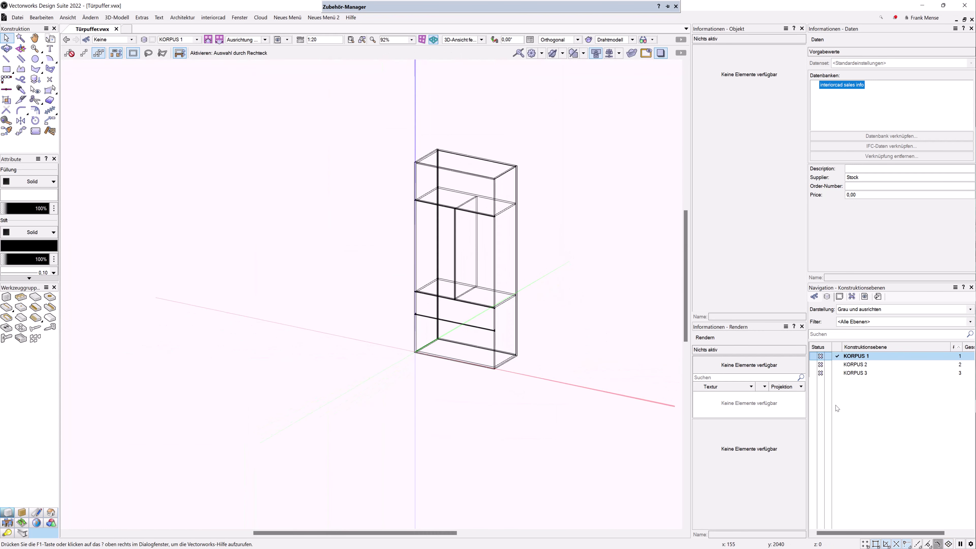
# - Activate layer KORPUS 2 and select its double-door cabinet
pyautogui.click(838, 364)
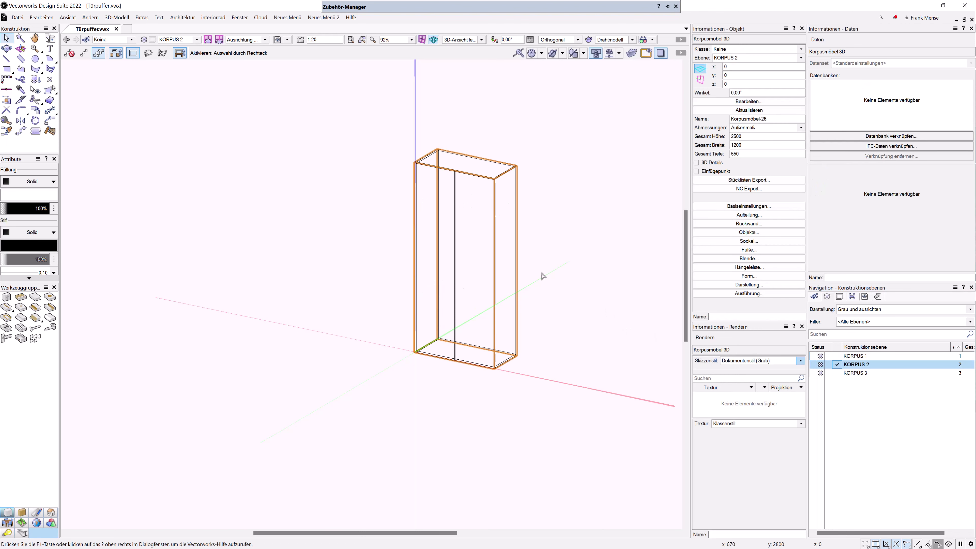
pyautogui.click(536, 206)
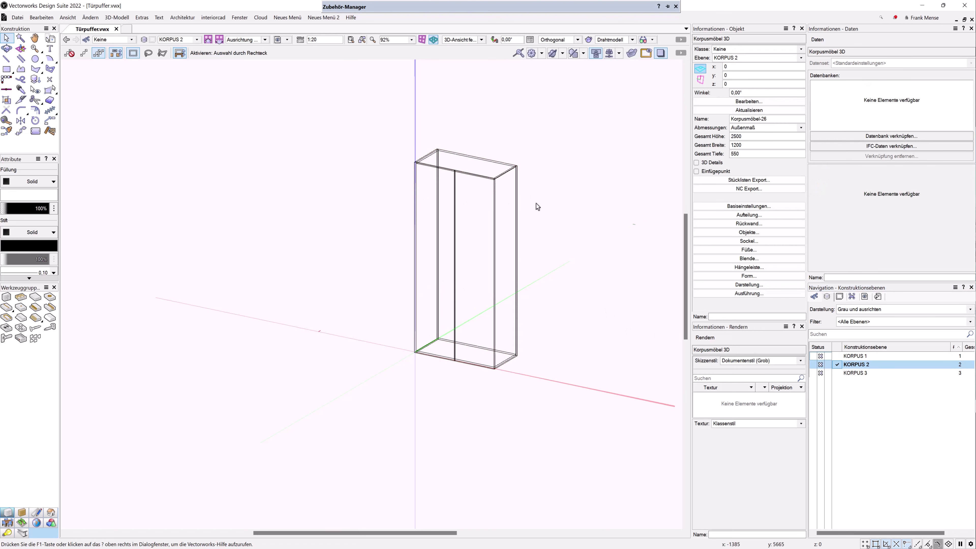
pyautogui.scroll(2, 459, 171)
pyautogui.click(492, 392)
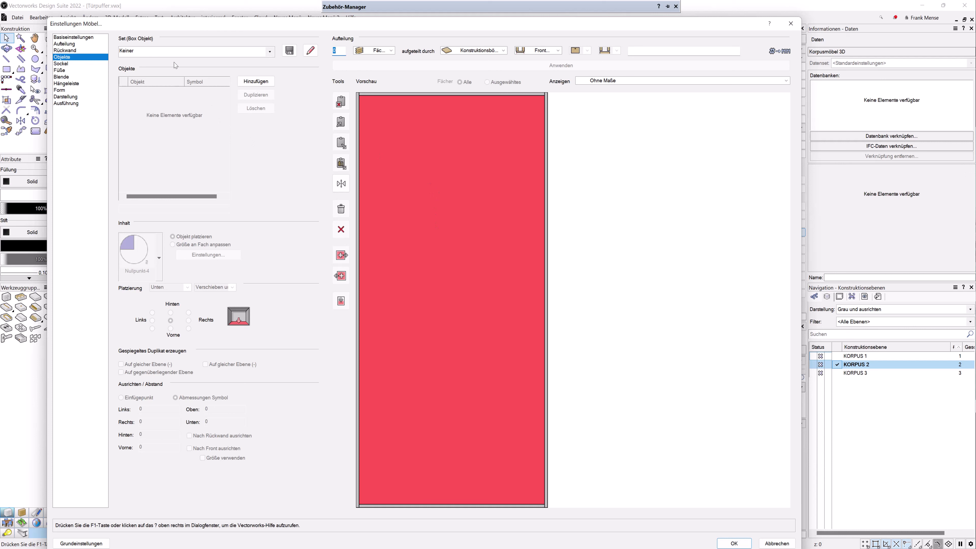
# - Apply Häfele brown Distanz 1,5mm Doppeltür buffer set 356.20.127 DT and confirm with OK
pyautogui.click(174, 52)
pyautogui.click(123, 197)
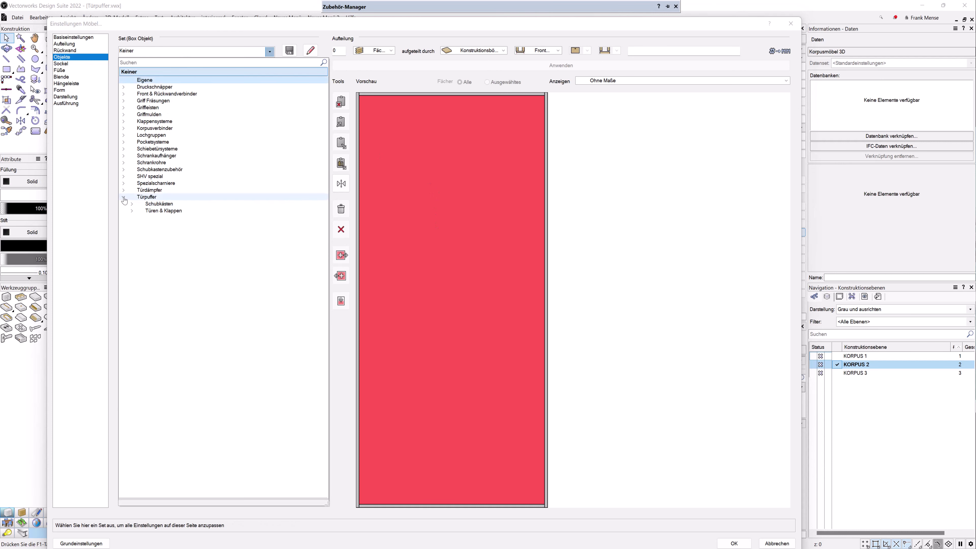
pyautogui.click(132, 211)
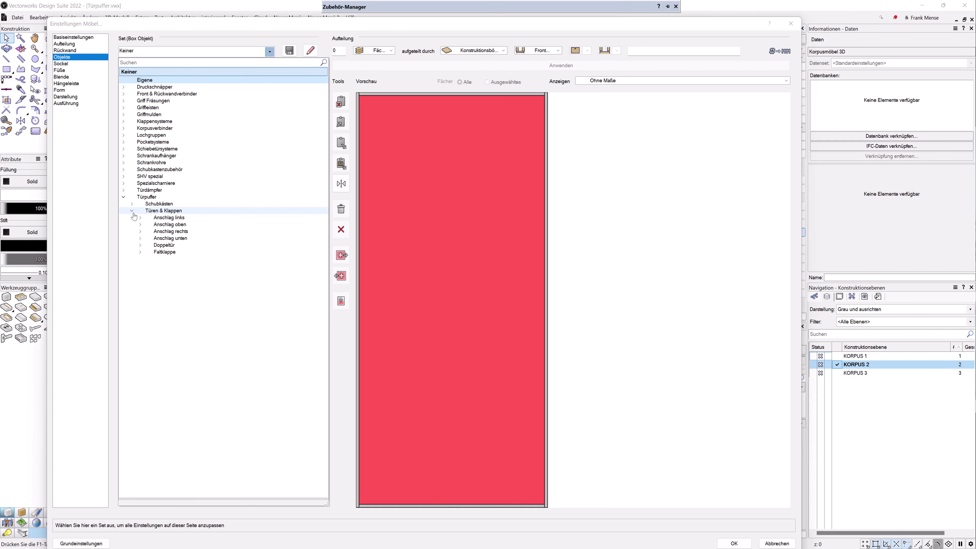
pyautogui.click(141, 245)
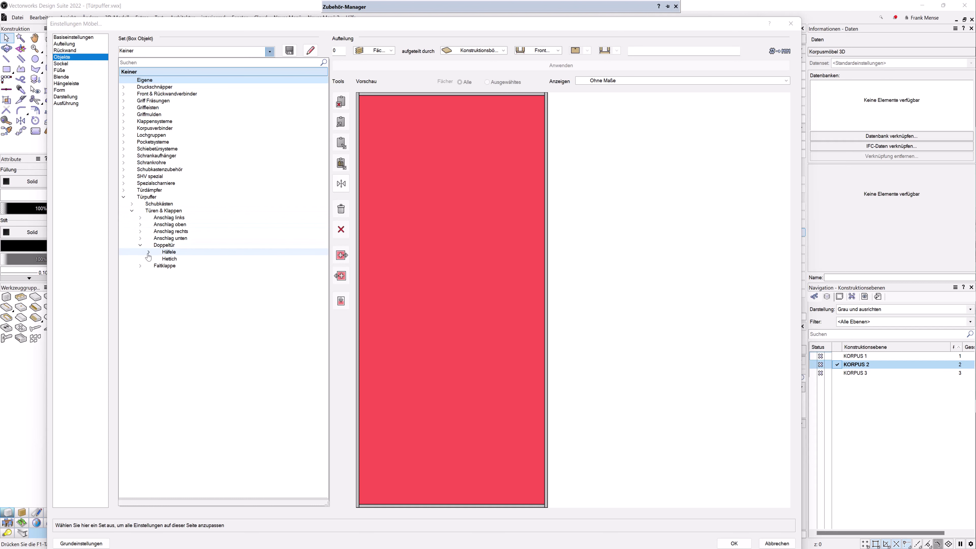
pyautogui.click(149, 252)
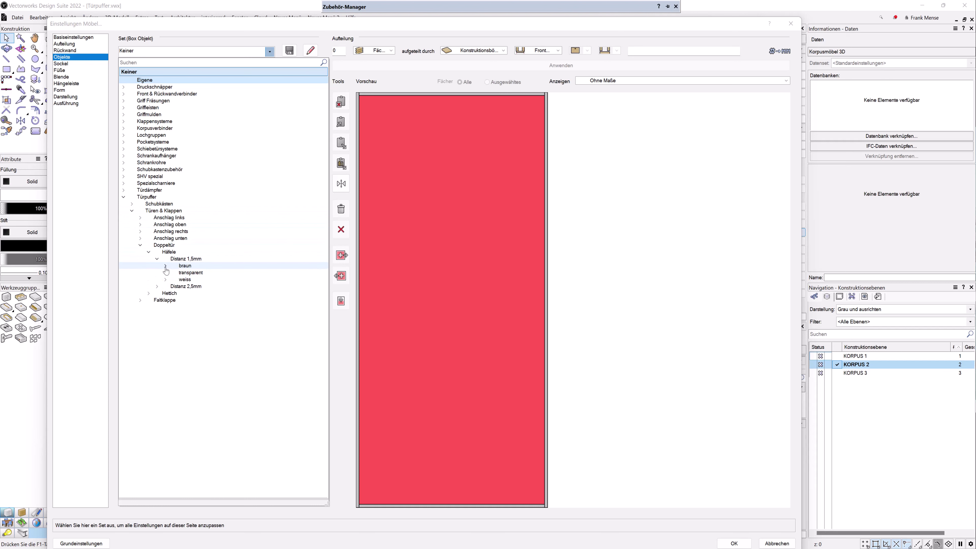
pyautogui.click(165, 266)
pyautogui.click(198, 274)
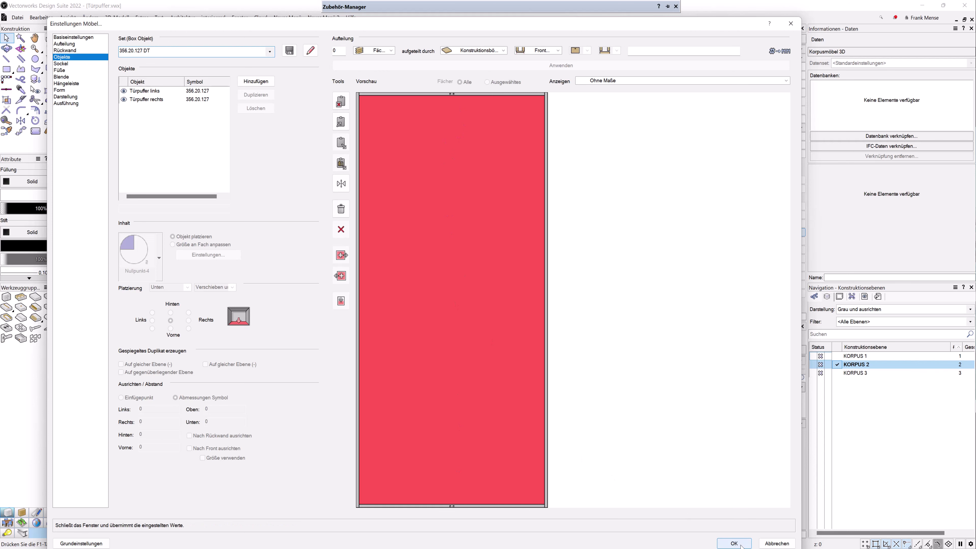
pyautogui.click(740, 546)
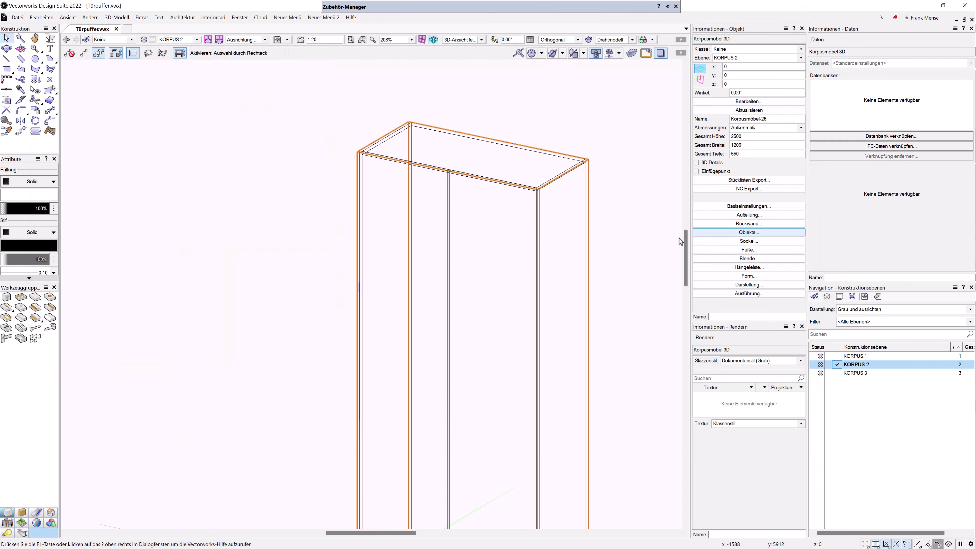
# - Activate layer KORPUS 3 and select its cabinet
pyautogui.click(838, 373)
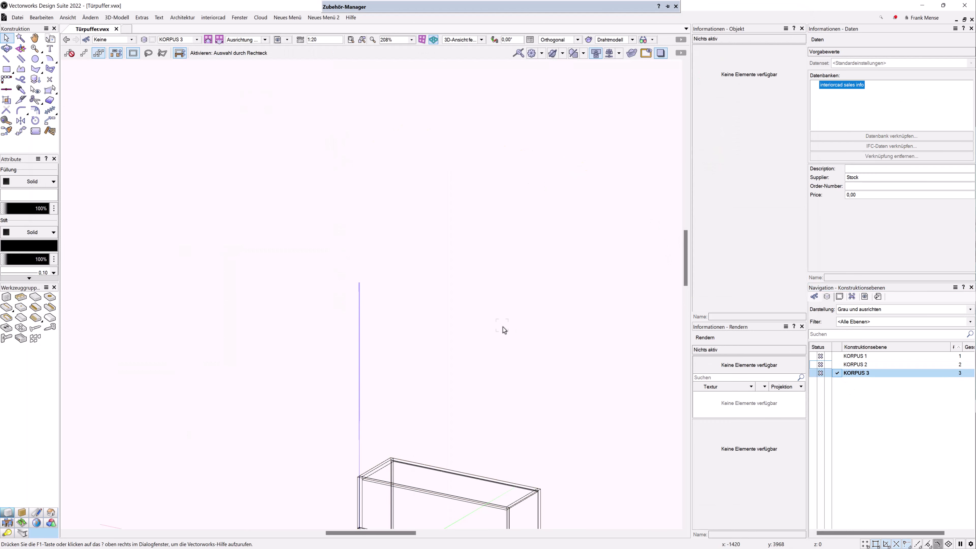
pyautogui.moveTo(584, 470); pyautogui.dragTo(593, 269)
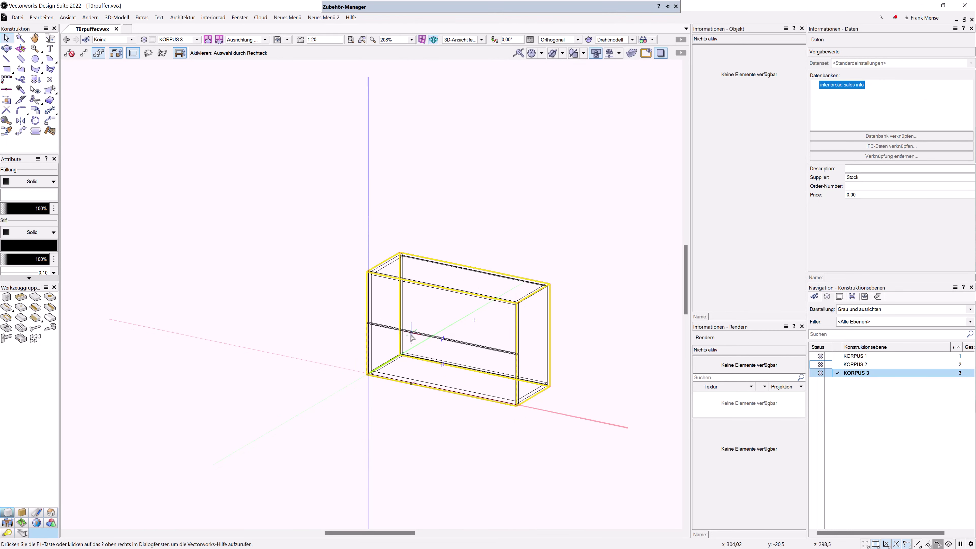
pyautogui.scroll(3, 401, 333)
pyautogui.click(403, 338)
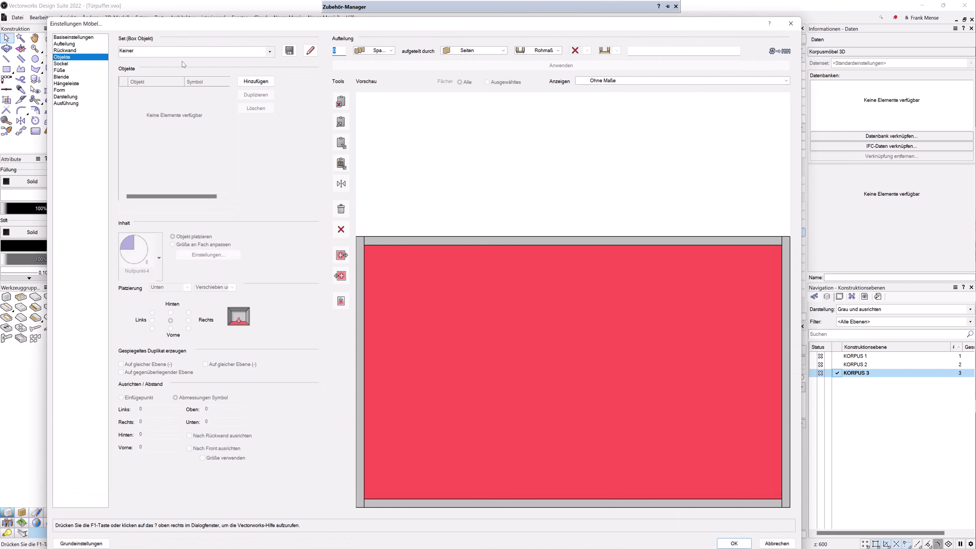
# - Apply Hettich brown Distanz 1,5mm Faltklappe buffer set 0021154 FK and confirm the settings
pyautogui.click(186, 55)
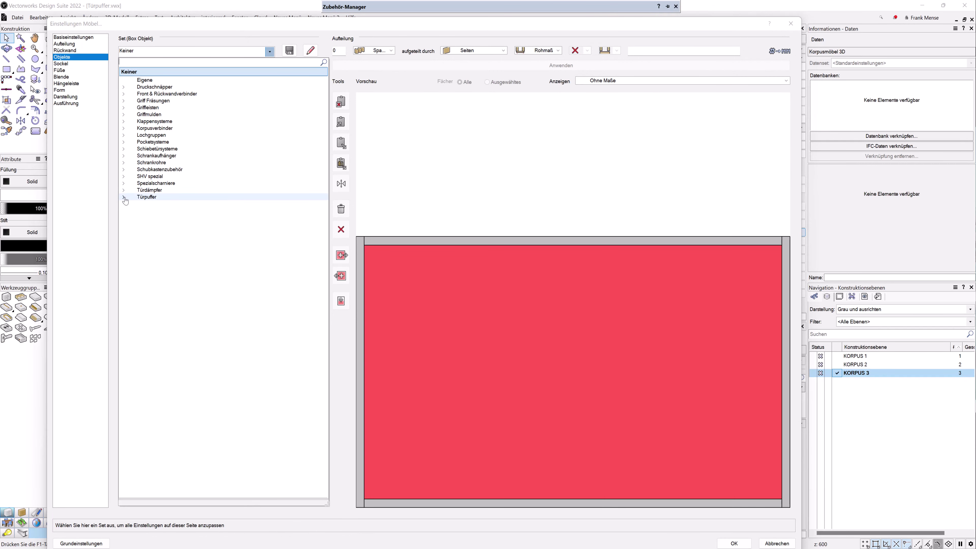
pyautogui.click(132, 211)
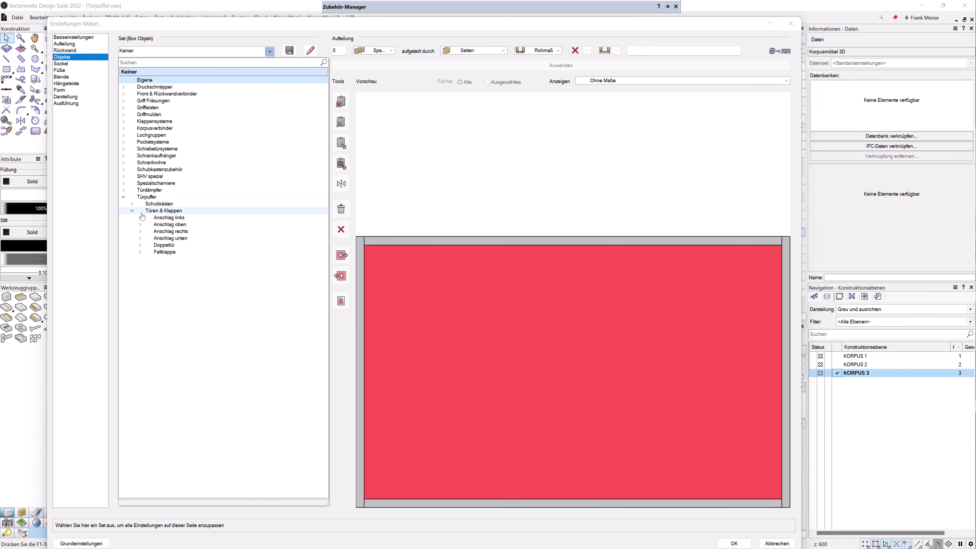
pyautogui.click(141, 252)
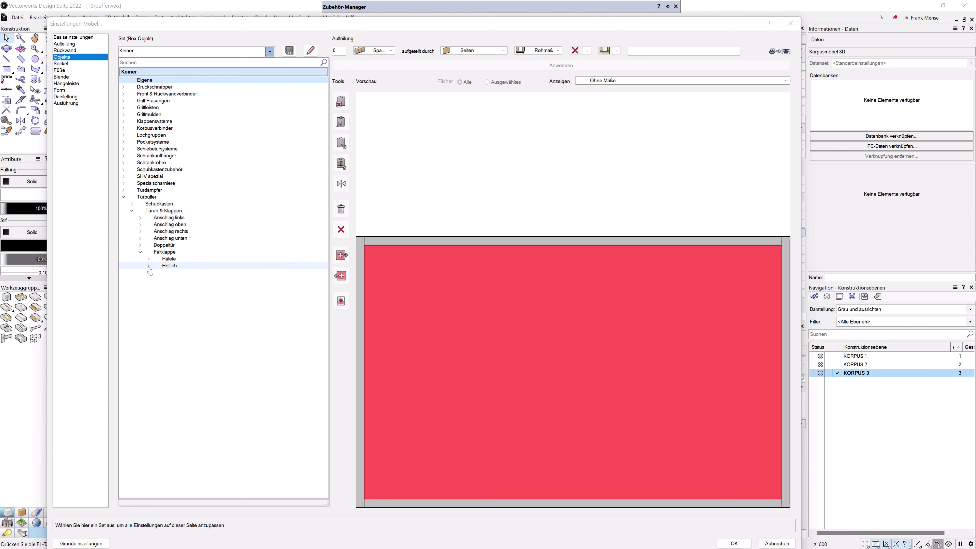
pyautogui.click(149, 265)
pyautogui.click(156, 273)
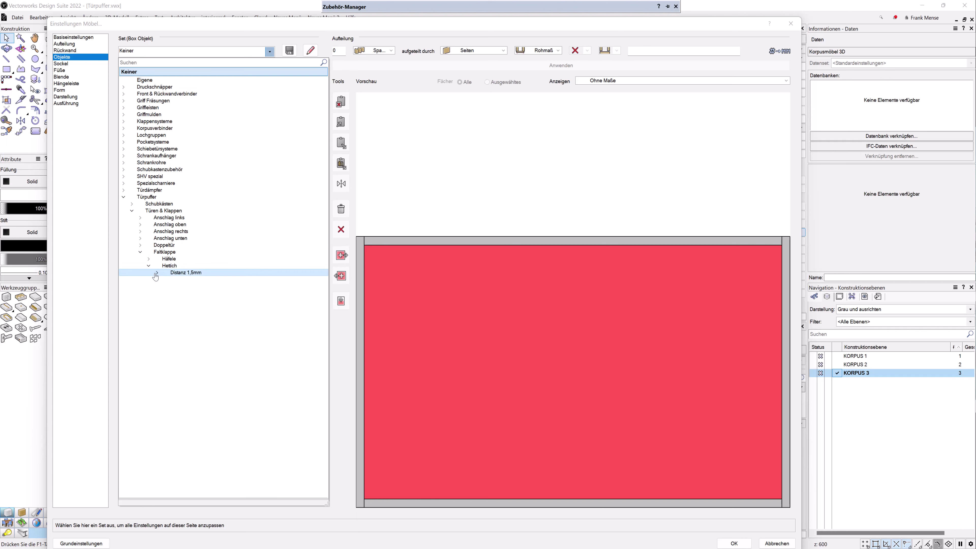
pyautogui.click(157, 273)
pyautogui.click(165, 287)
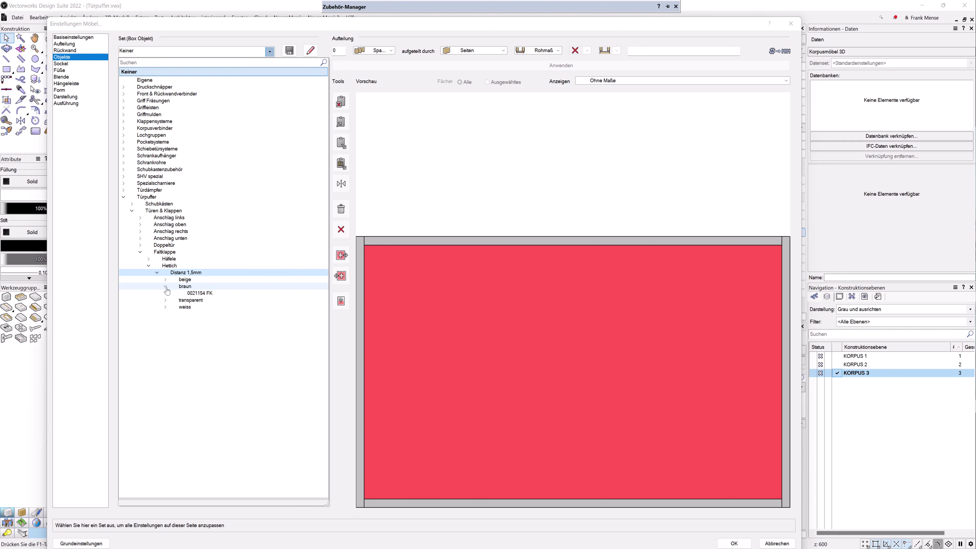
pyautogui.click(198, 293)
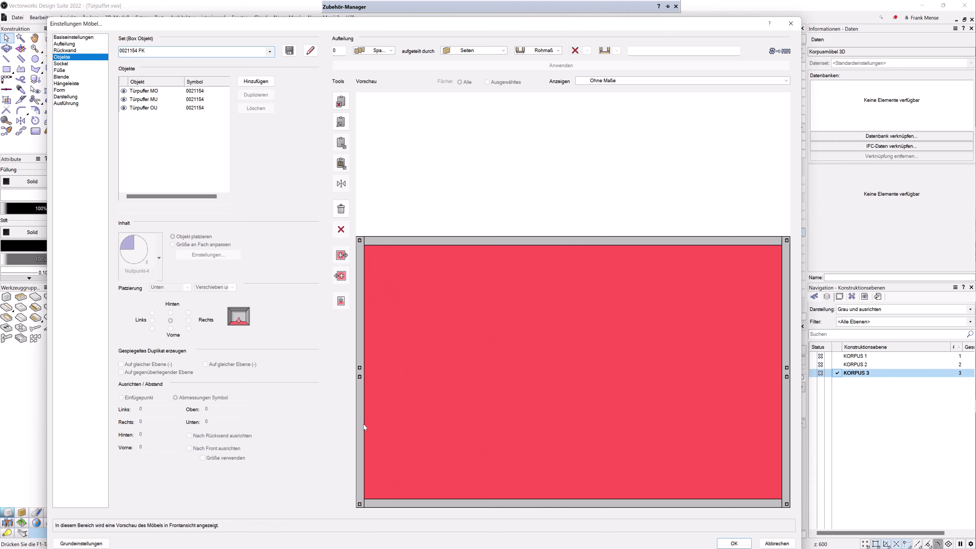
pyautogui.press('Return')
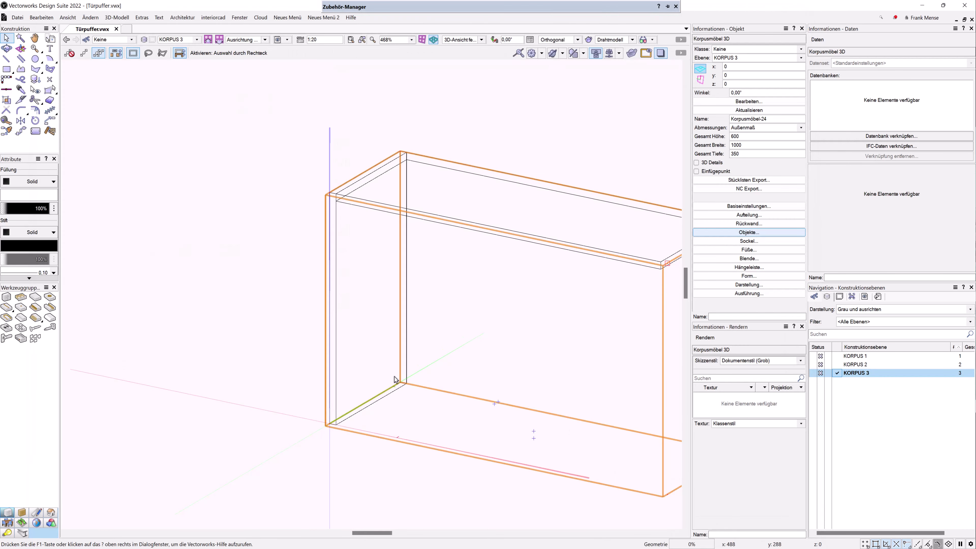
# - Select the KORPUS 3 cabinet and generate its hardware list via interiorcad > Dokumente > Beschläge
pyautogui.click(264, 236)
pyautogui.scroll(-4, 263, 236)
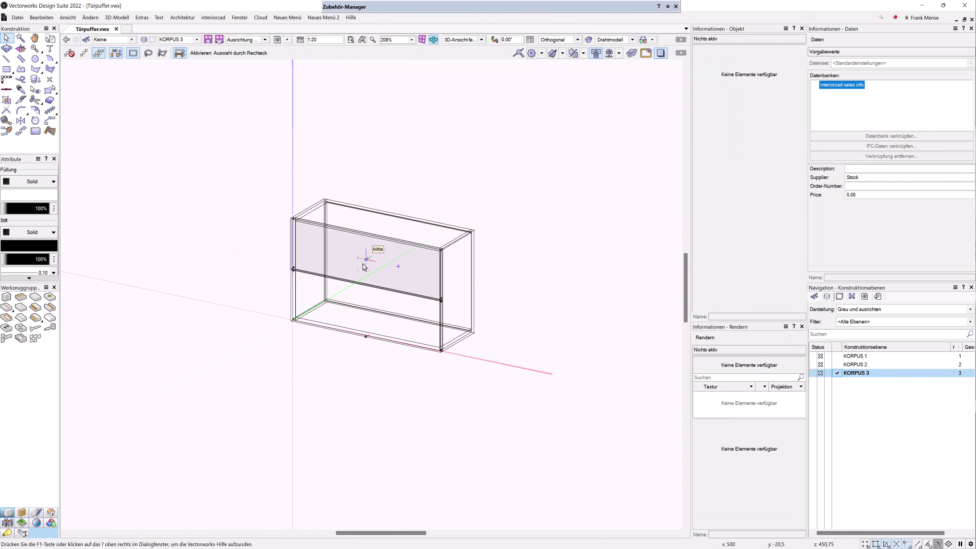
pyautogui.scroll(1, 440, 271)
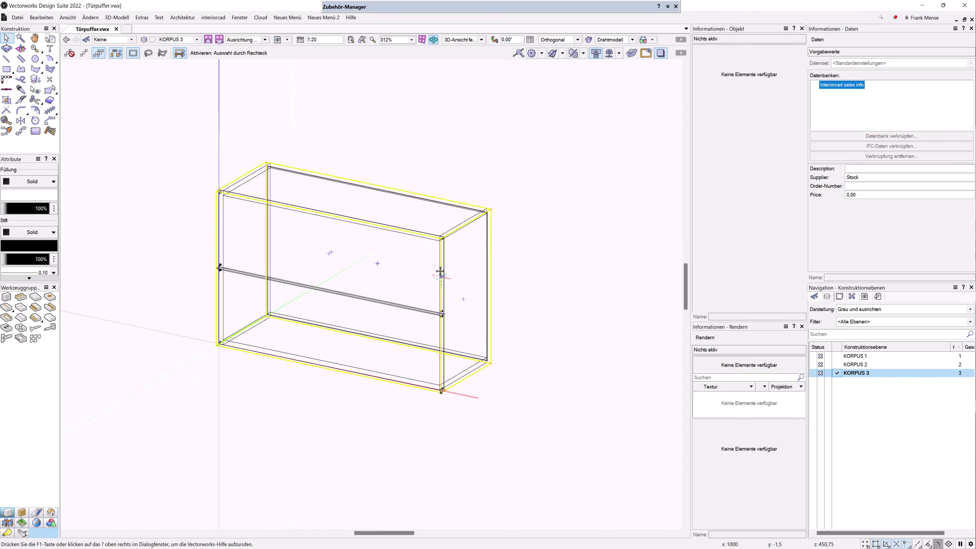
pyautogui.click(440, 271)
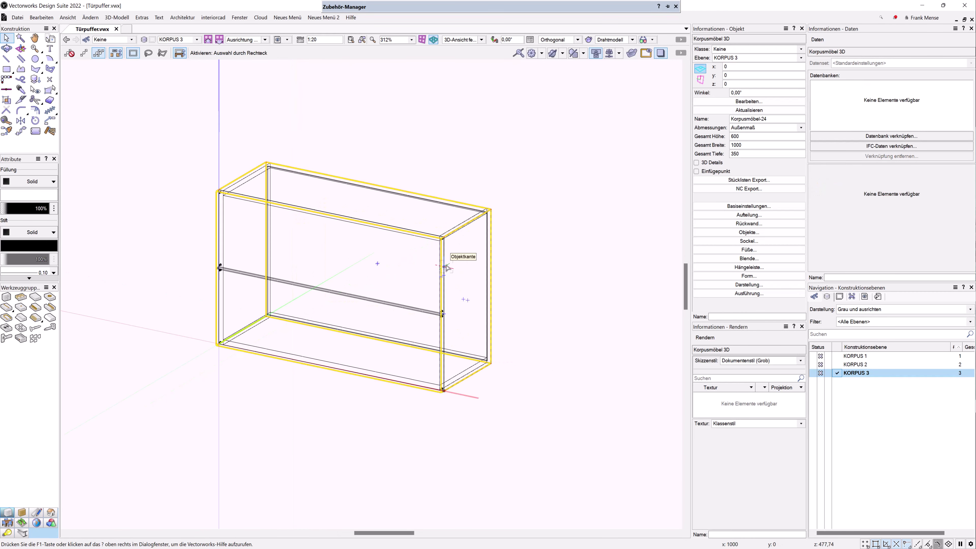
pyautogui.click(225, 18)
pyautogui.moveTo(251, 178)
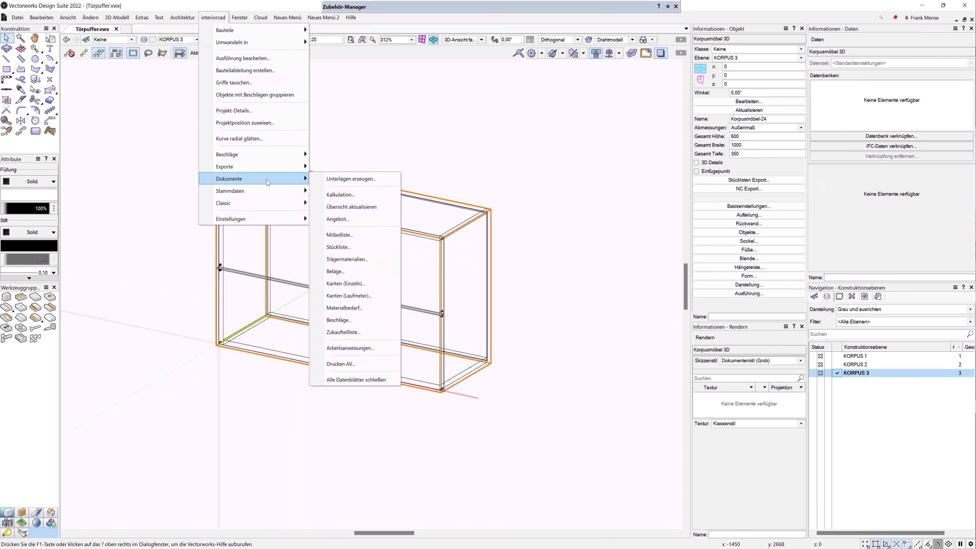
pyautogui.click(338, 320)
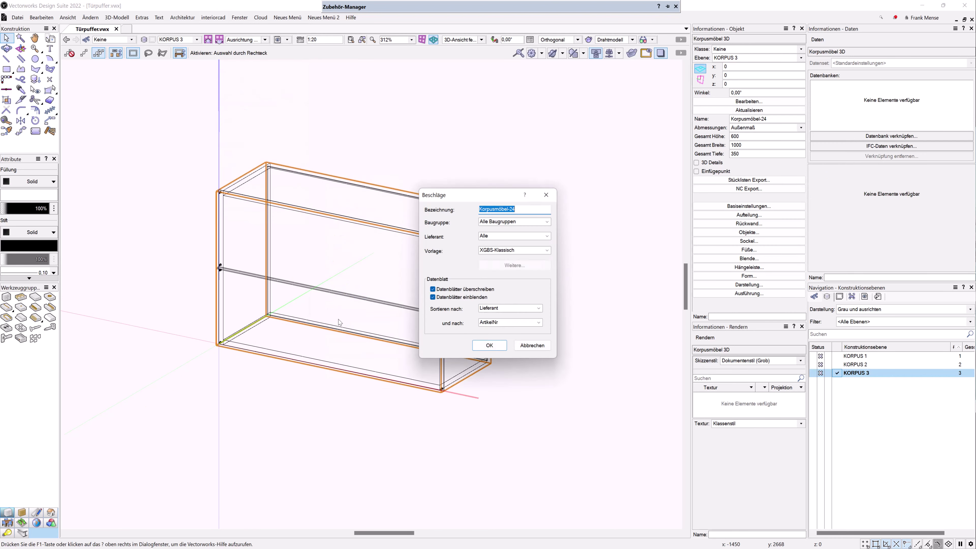
pyautogui.click(496, 345)
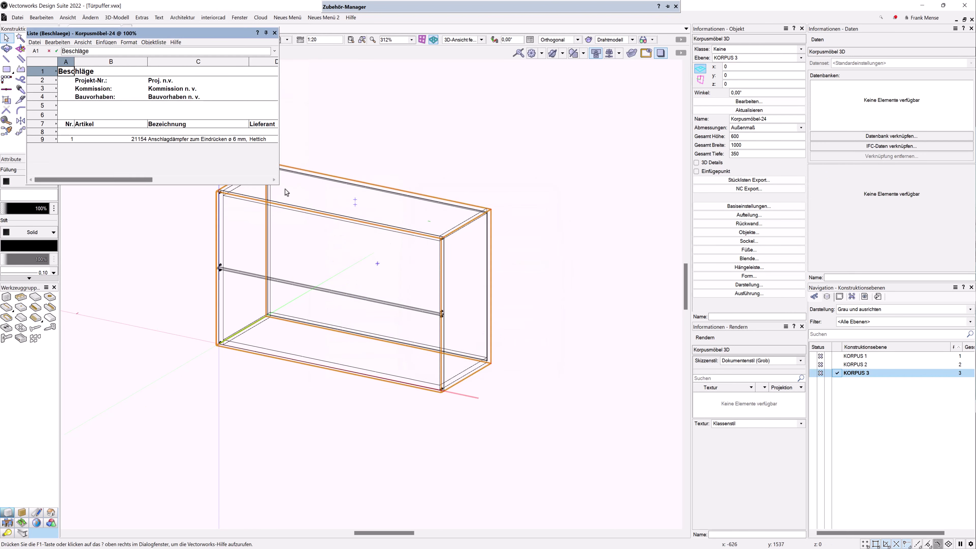
# - Enlarge the list, verify 8 pcs of brown Hettich 21154 buffers, then close it
pyautogui.moveTo(344, 204); pyautogui.dragTo(574, 247)
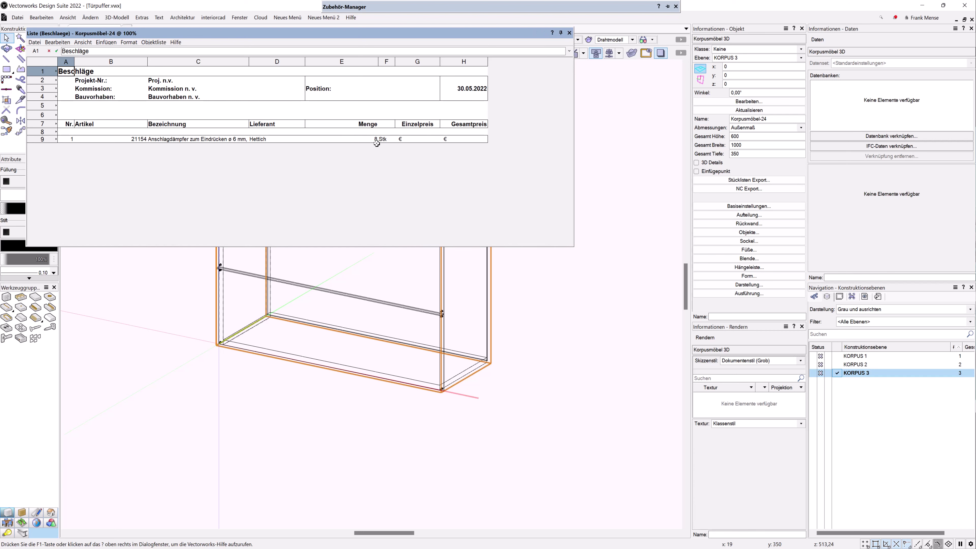
pyautogui.click(186, 139)
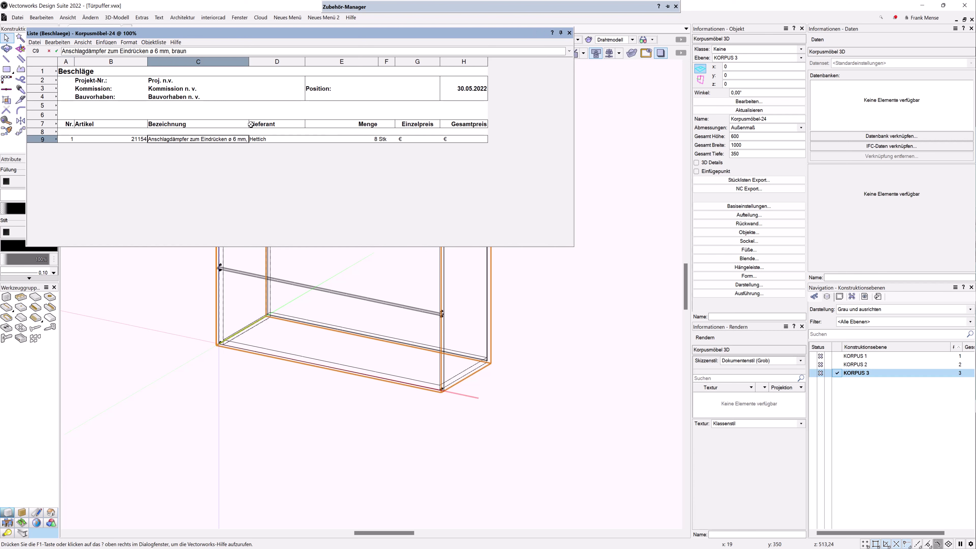
pyautogui.click(128, 138)
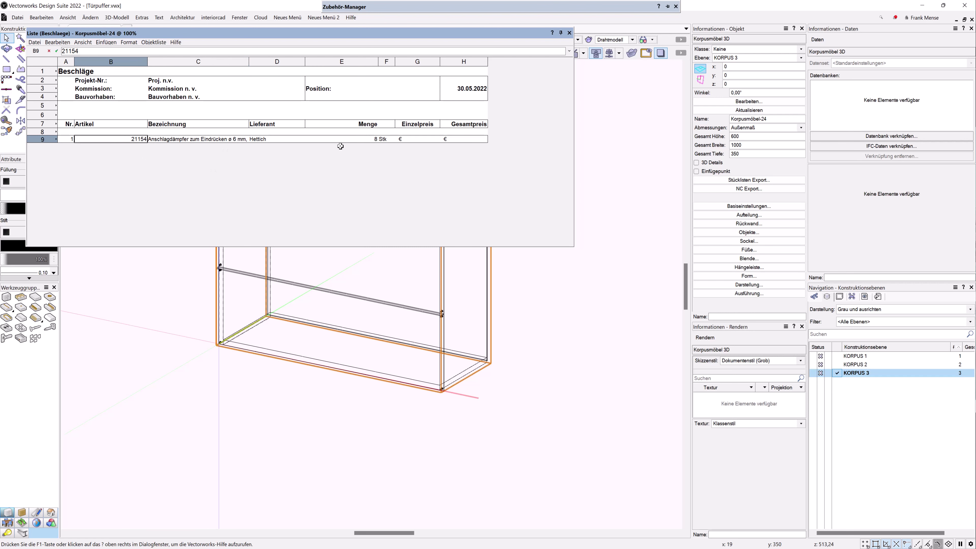
pyautogui.click(371, 140)
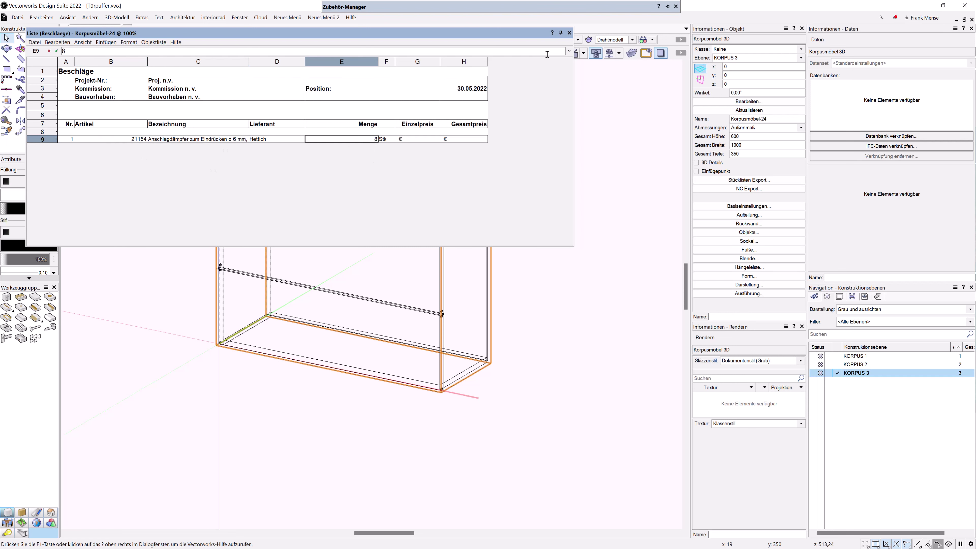
pyautogui.click(569, 33)
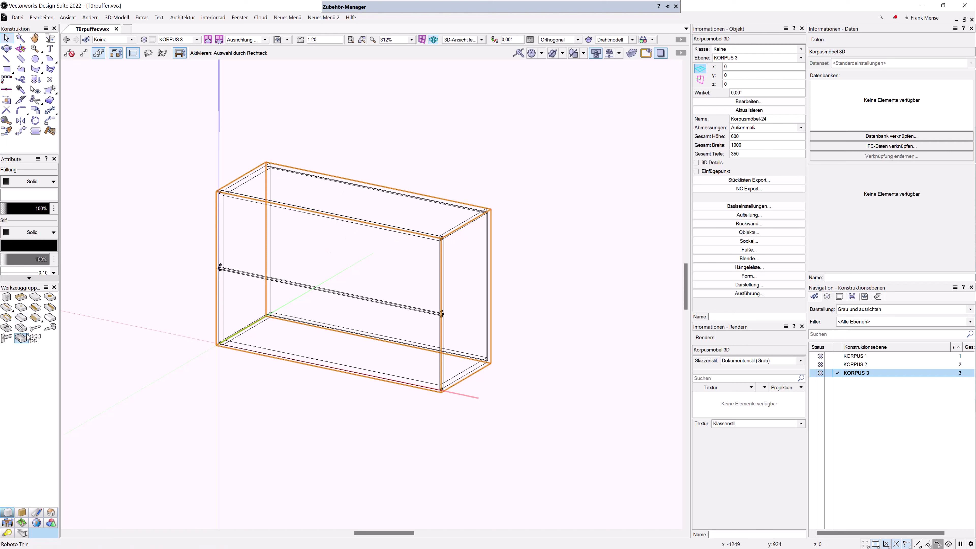
# - Insert a Bauteilableitung 2D part derivation of the KORPUS 3 panels beside the cabinet
pyautogui.click(35, 338)
pyautogui.scroll(-3, 387, 239)
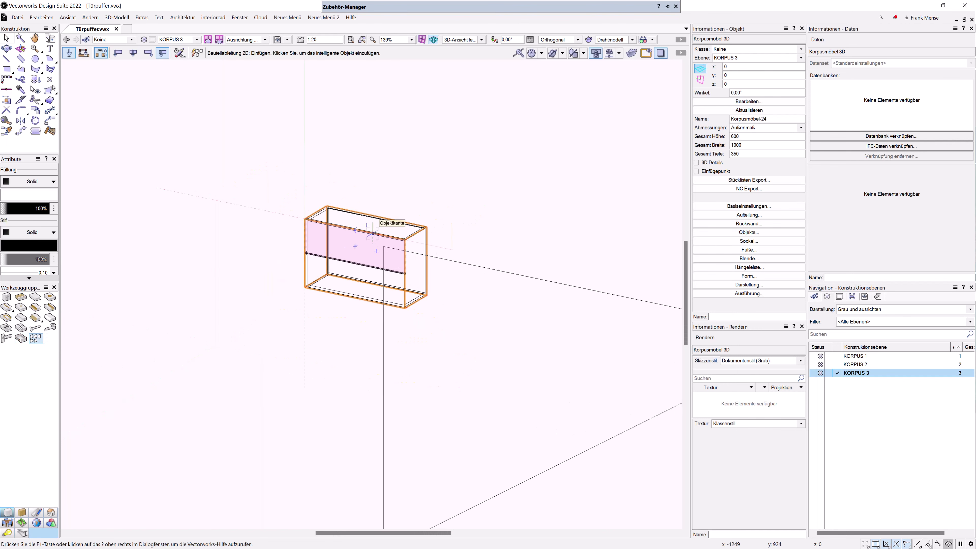
pyautogui.click(531, 254)
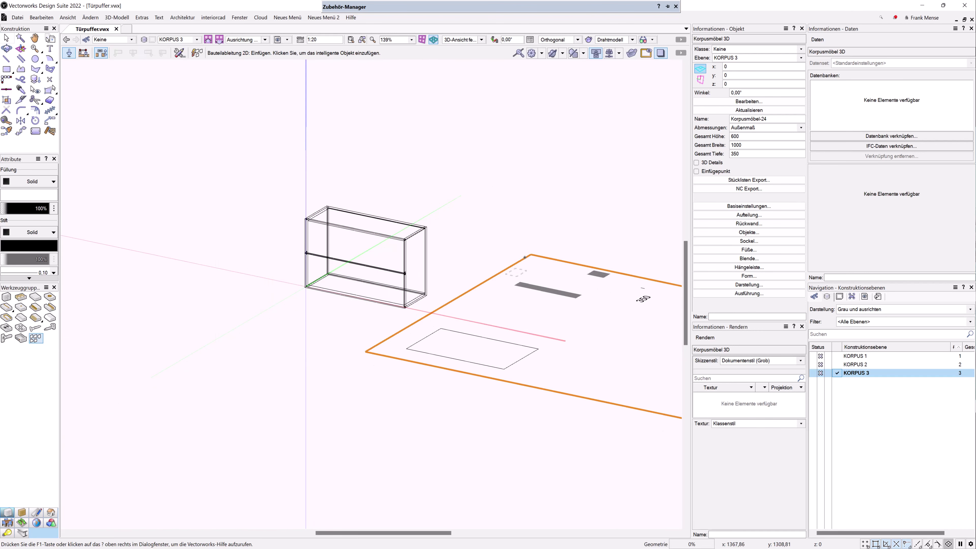
# - Check the panel layout in top view, then orbit back to 3D showing layout and cabinet
pyautogui.press('KP_5')
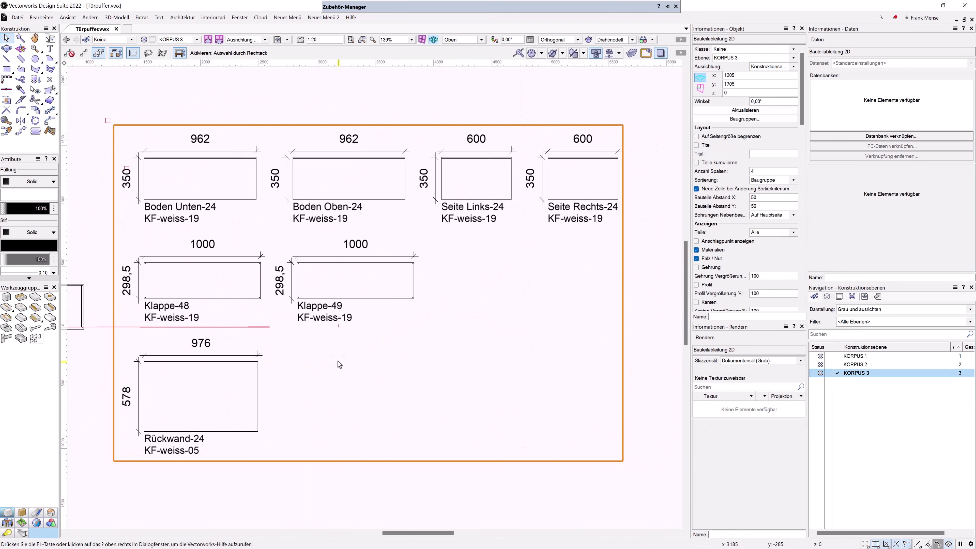
pyautogui.scroll(2, 238, 279)
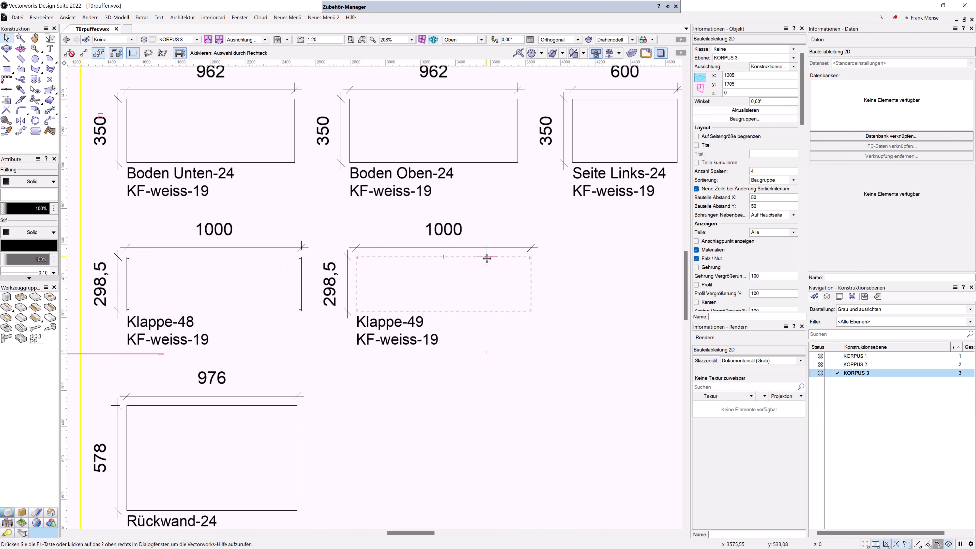
pyautogui.scroll(-4, 497, 261)
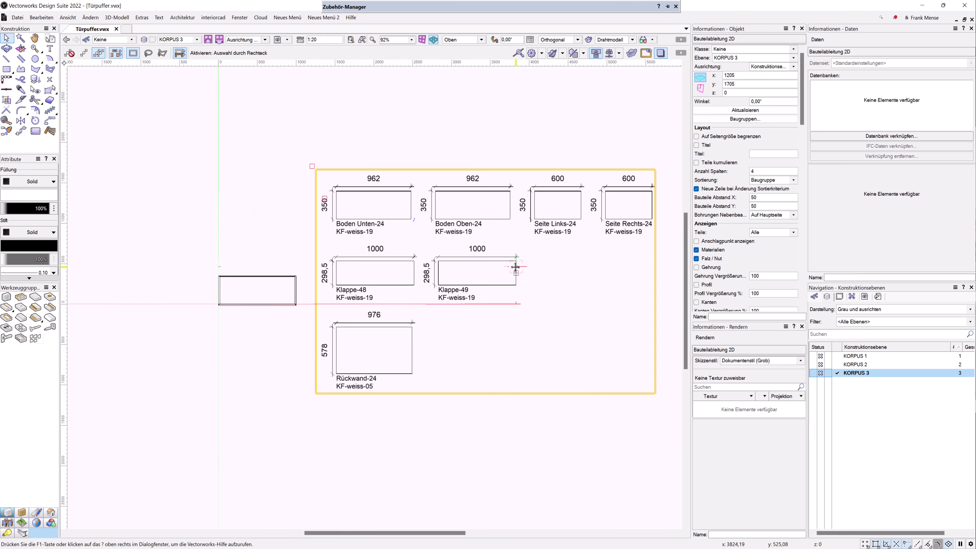
pyautogui.scroll(-2, 515, 266)
pyautogui.keyDown('shift'); pyautogui.moveTo(595, 323); pyautogui.dragTo(545, 235, button='middle'); pyautogui.keyUp('shift')
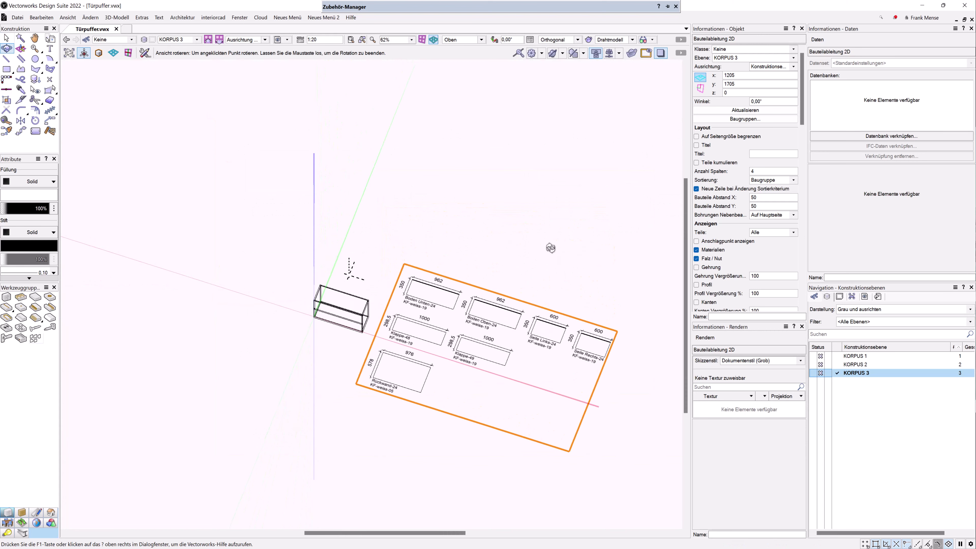
pyautogui.click(463, 227)
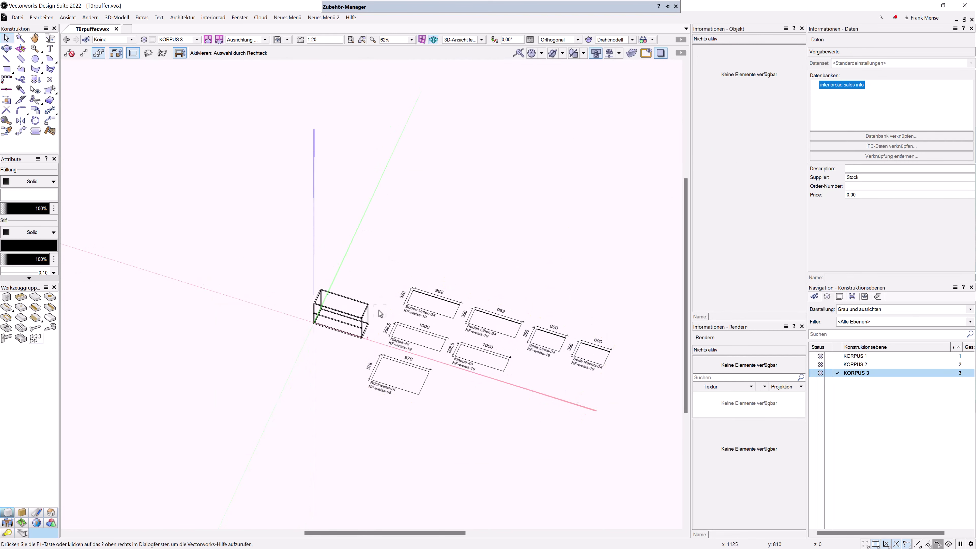
pyautogui.scroll(2, 379, 310)
pyautogui.scroll(1, 381, 326)
pyautogui.scroll(2, 375, 292)
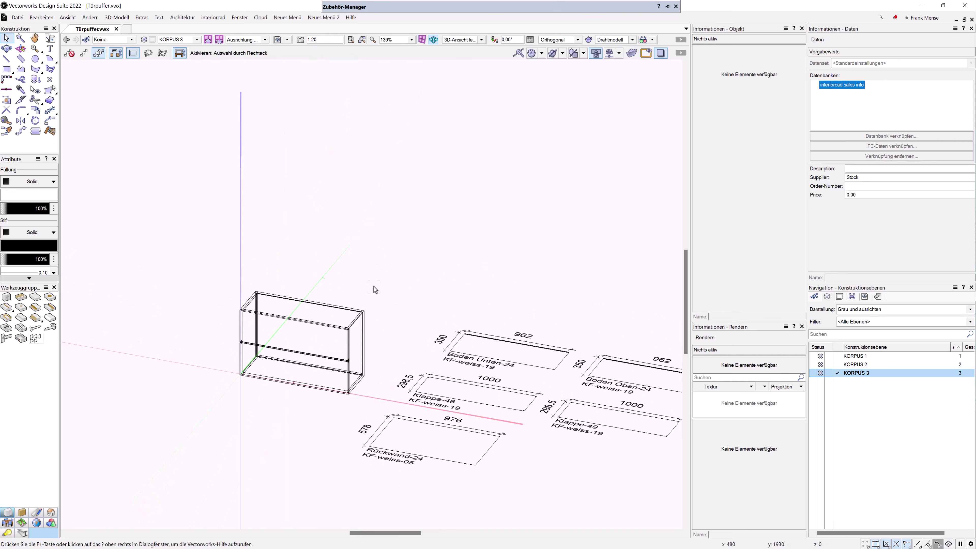